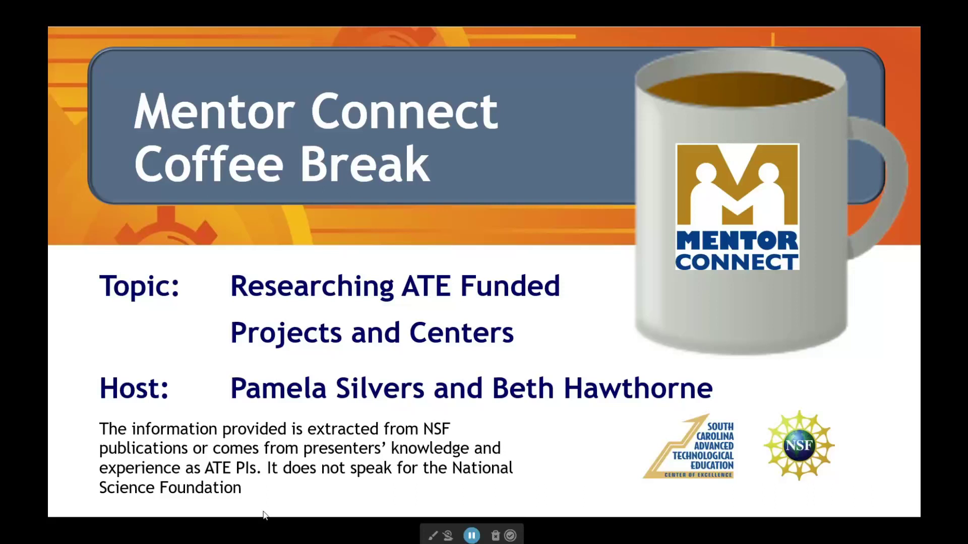
- Advance the slideshow past the Mentor Connect title slide to 'Conduct Your Research'
click(265, 489)
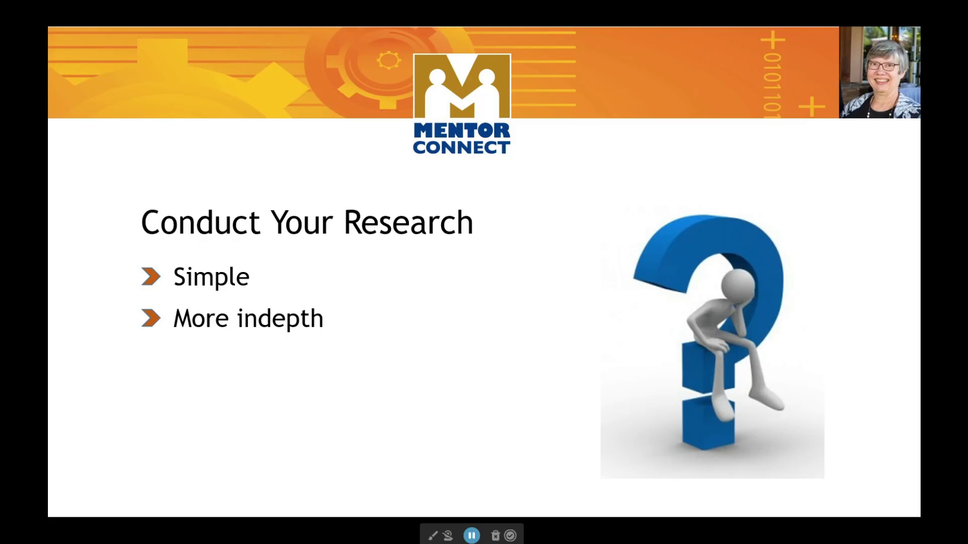
- Step through the NSF.gov award-search slides and results screenshot, then switch to the live NSF.gov site
key(Right)
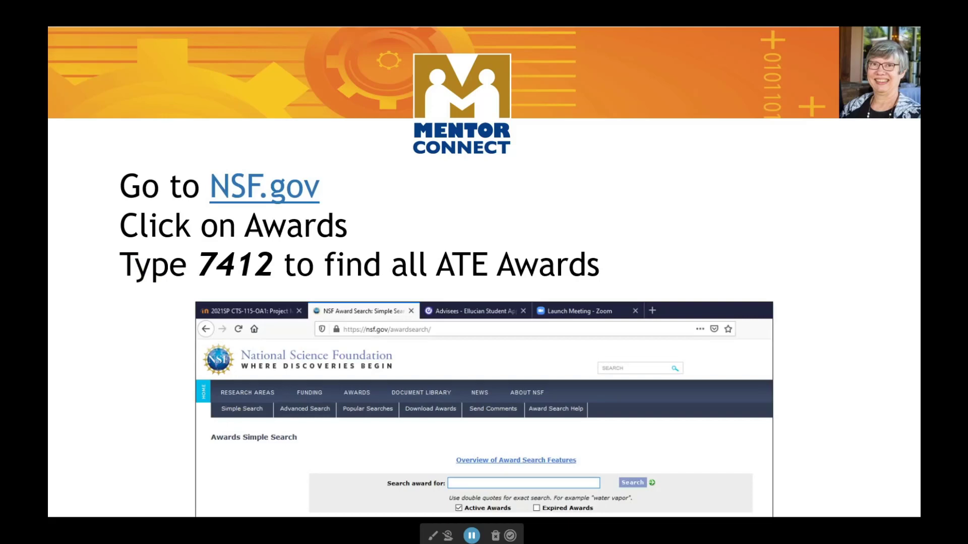
key(Right)
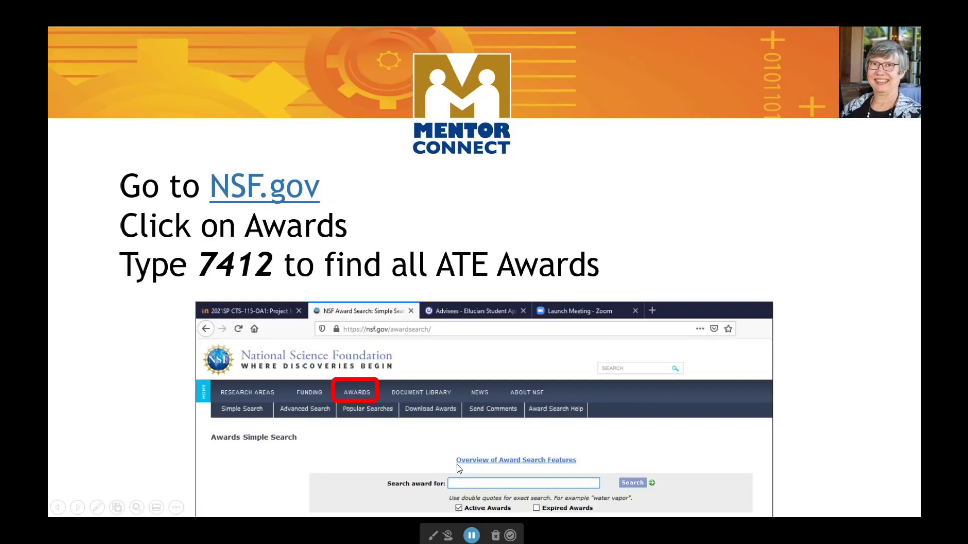
key(Right)
key(Right)
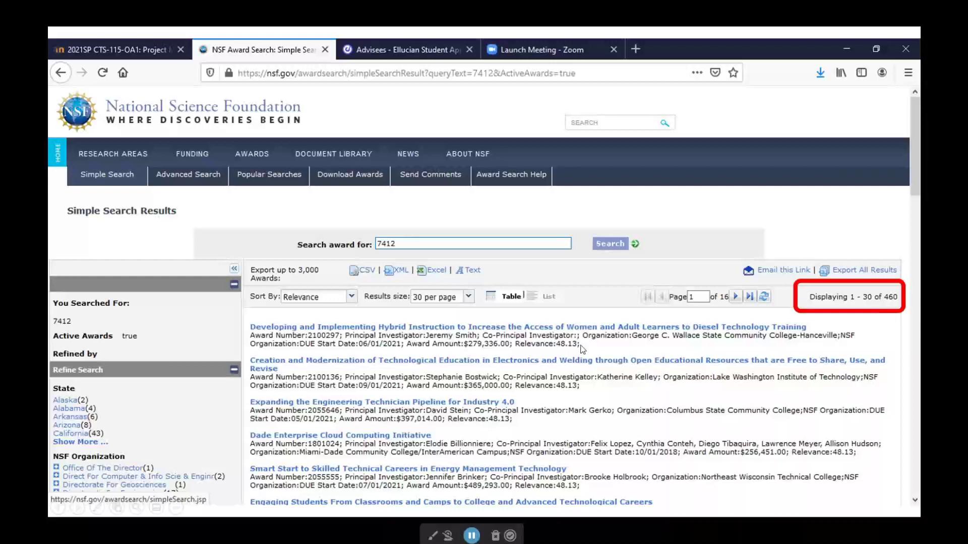
key(alt+Tab)
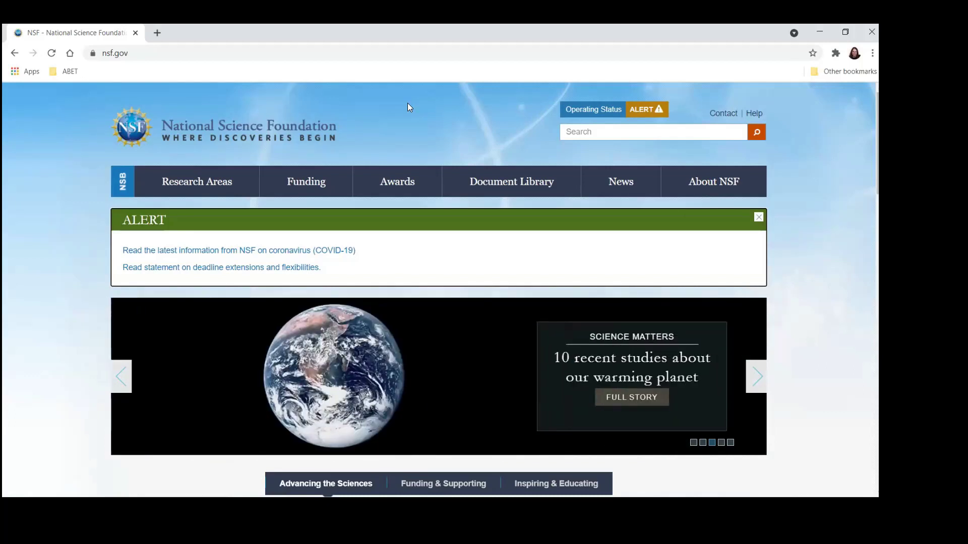
- Open the NSF Award Search page from nsf.gov
key(ctrl+l)
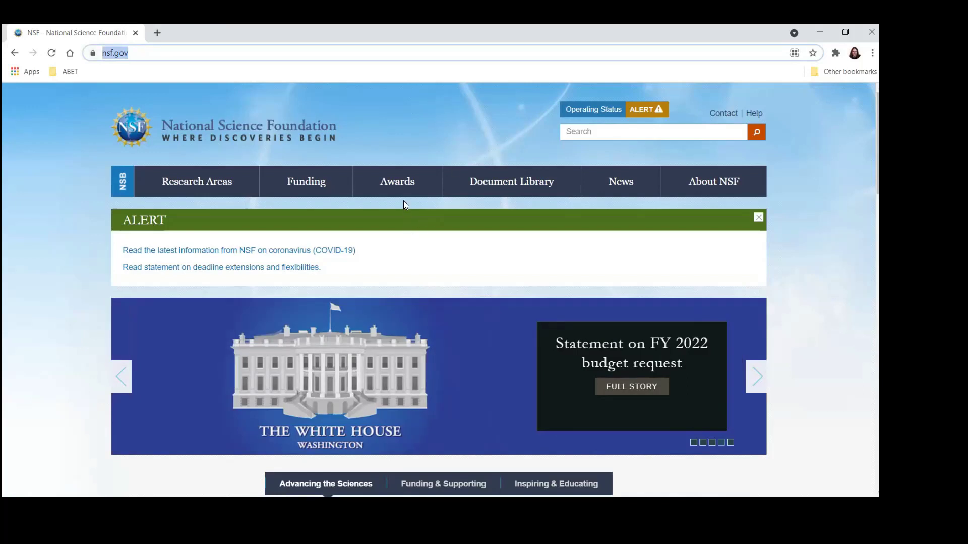
mouse_move(397, 182)
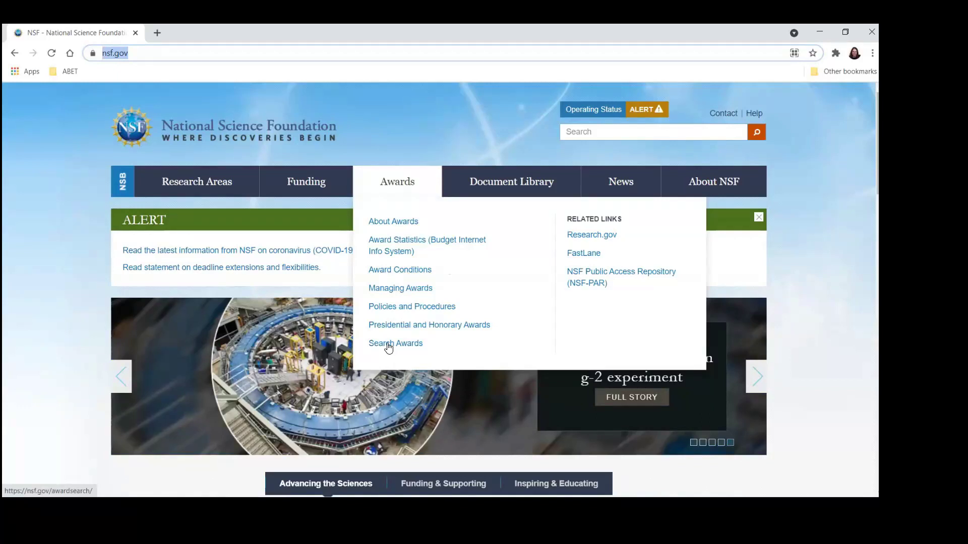
click(388, 347)
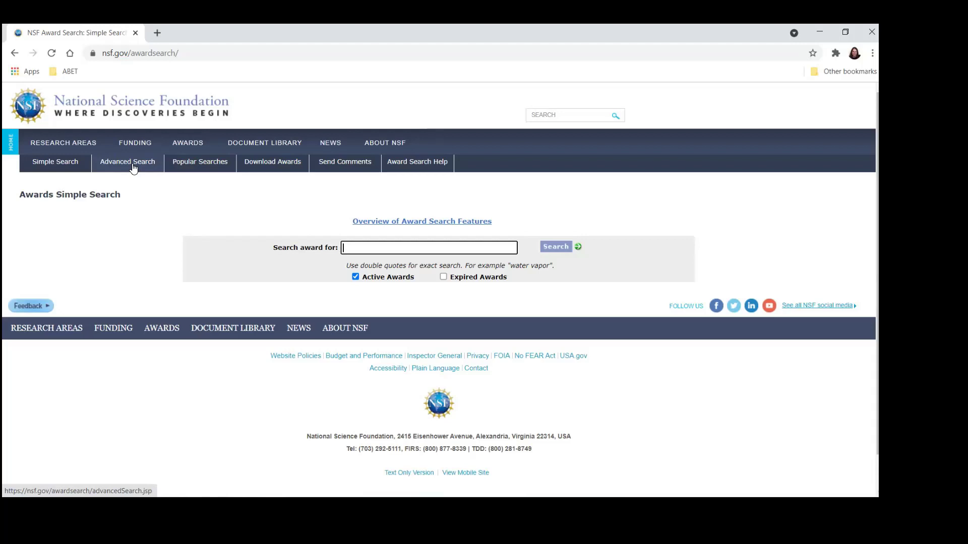
- On the Advanced Search form, set NSF Organization to EHR and Element Code to 7412
click(132, 163)
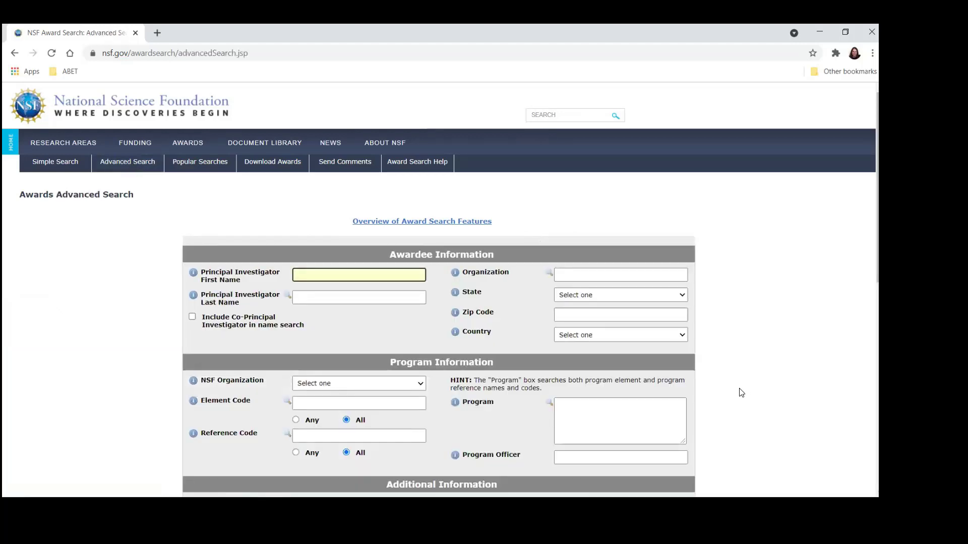
scroll(739, 394, down, 1)
scroll(739, 394, down, 1)
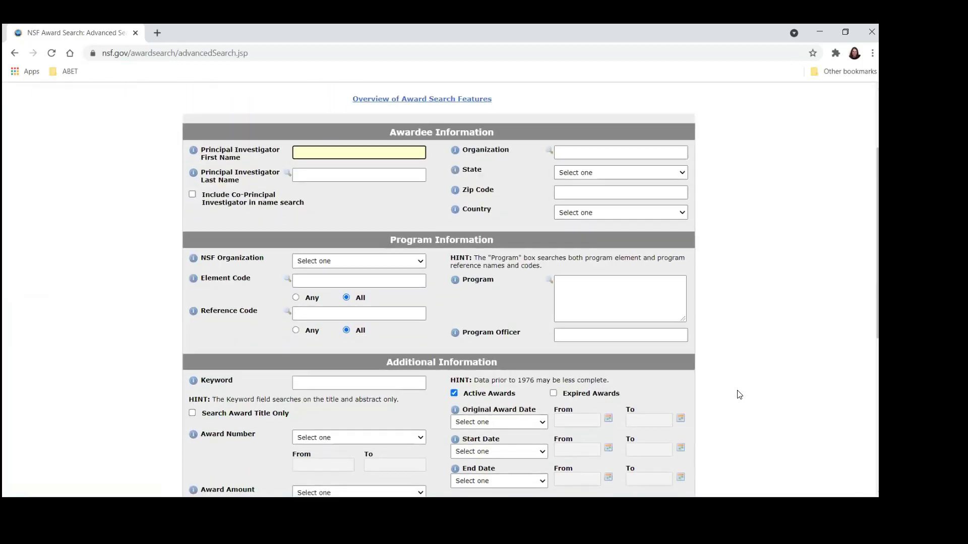
scroll(739, 395, down, 1)
scroll(739, 394, down, 1)
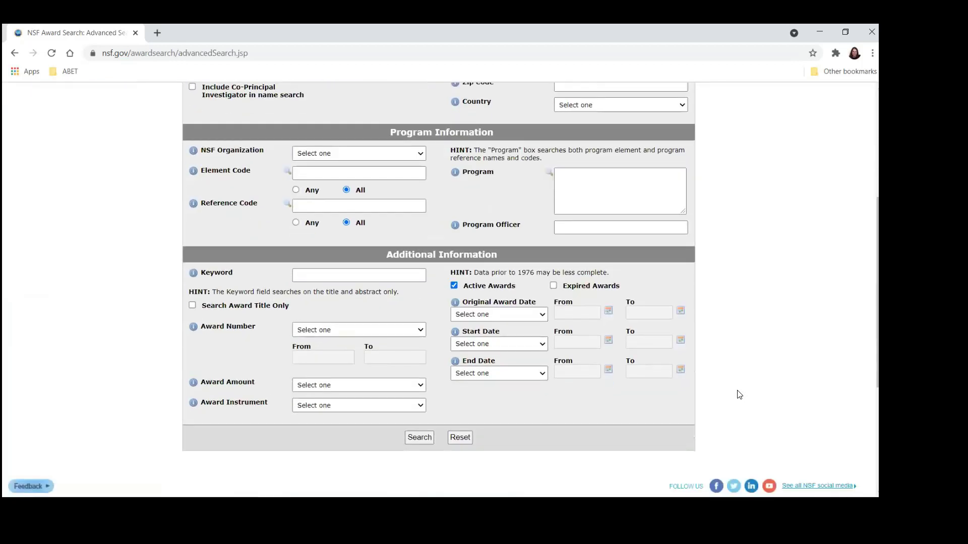
click(340, 156)
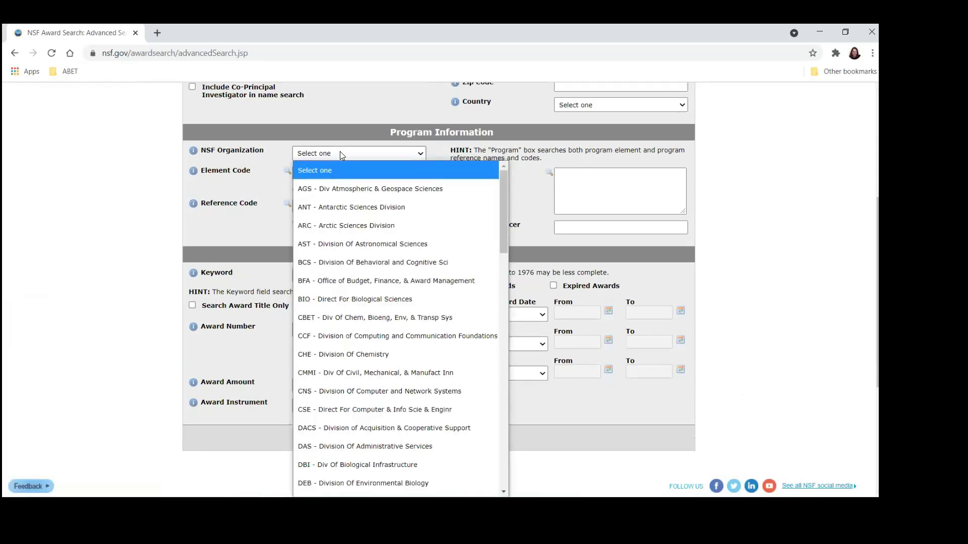
key(e)
key(h)
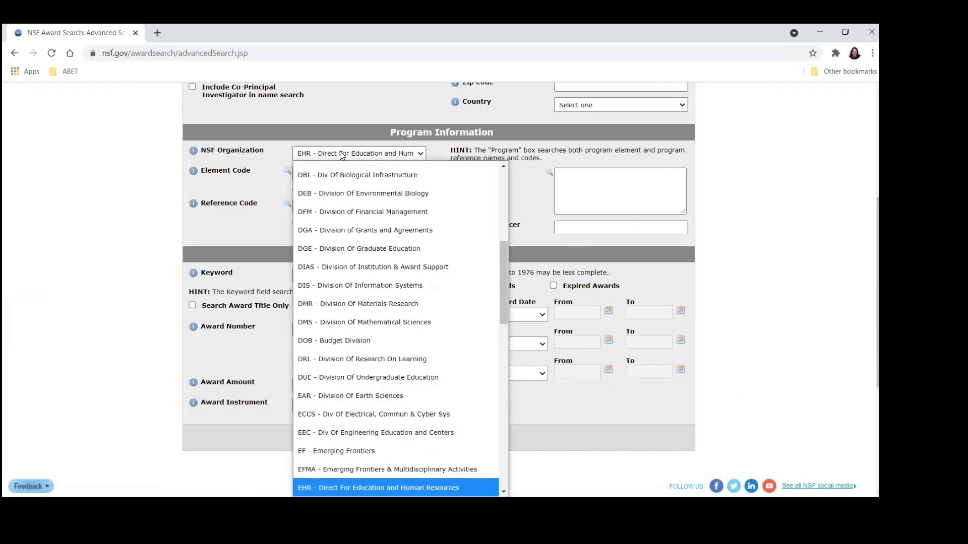
key(Return)
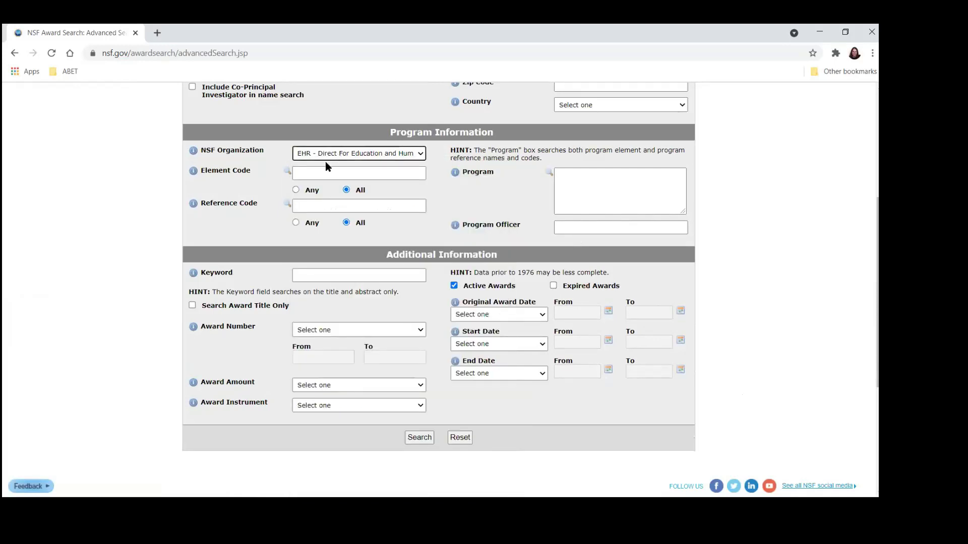
click(315, 173)
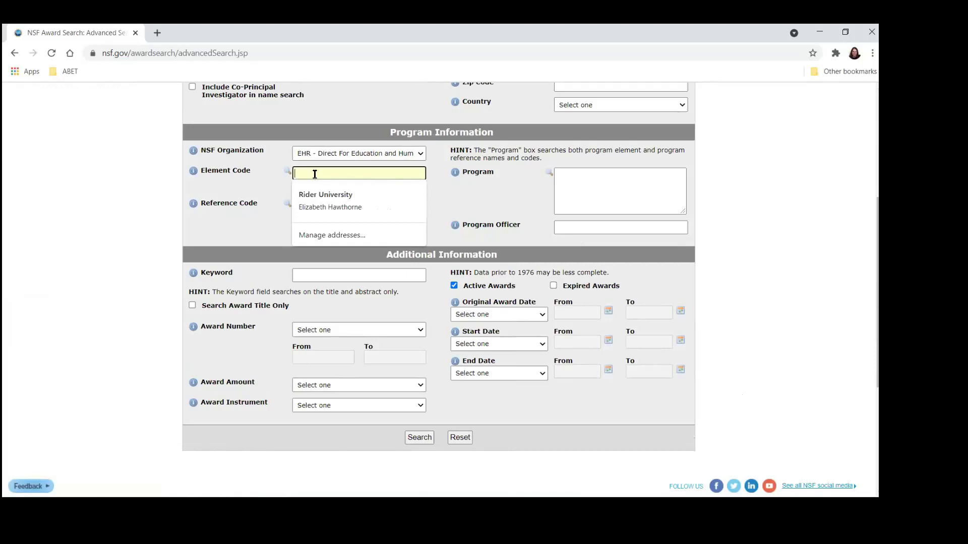
text(7)
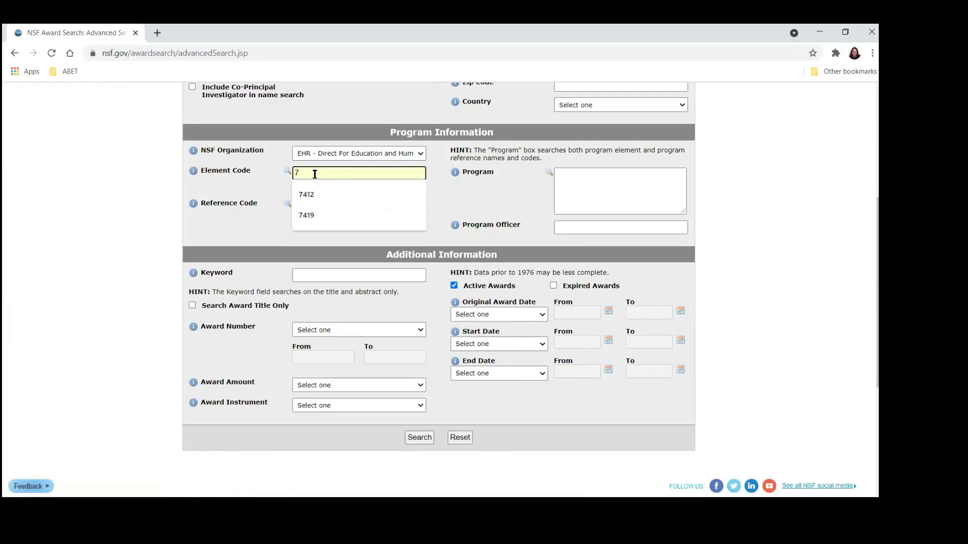
text(2)
key(BackSpace)
text(412)
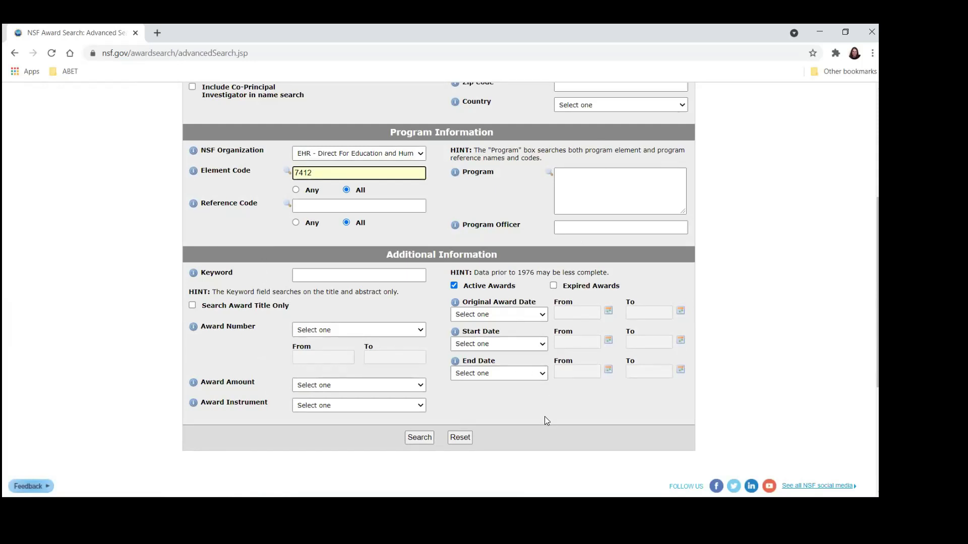
scroll(545, 417, down, 1)
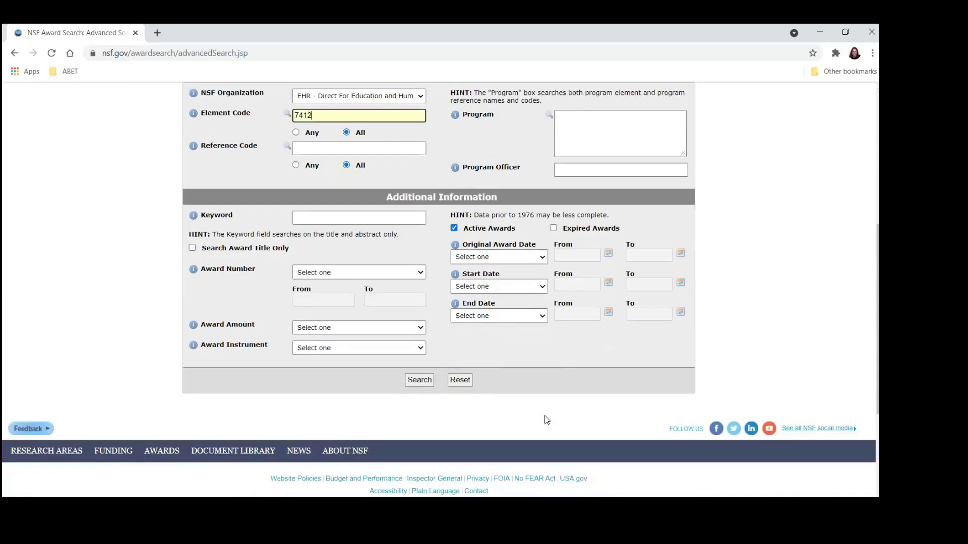
- Enter the keyword 'cyber' and include expired awards along with active ones
click(310, 219)
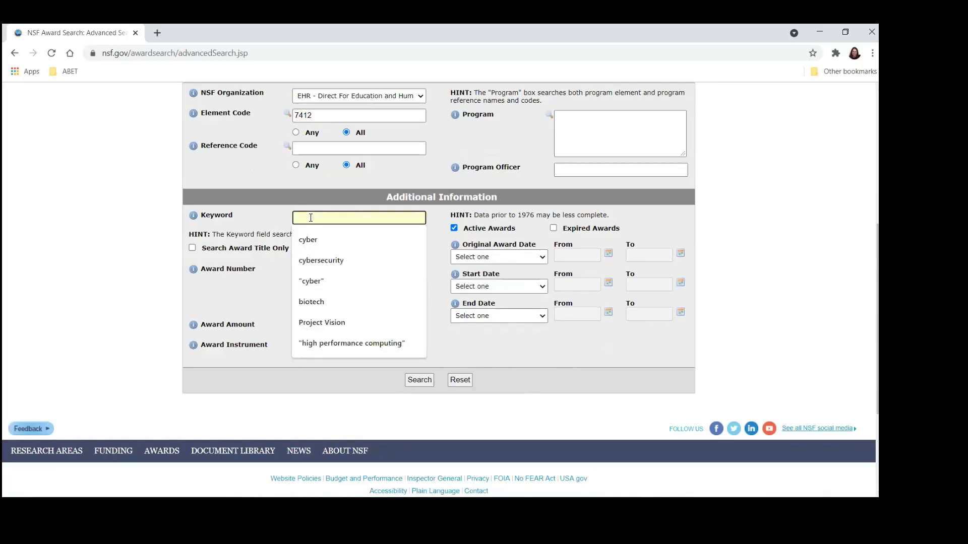
text(c)
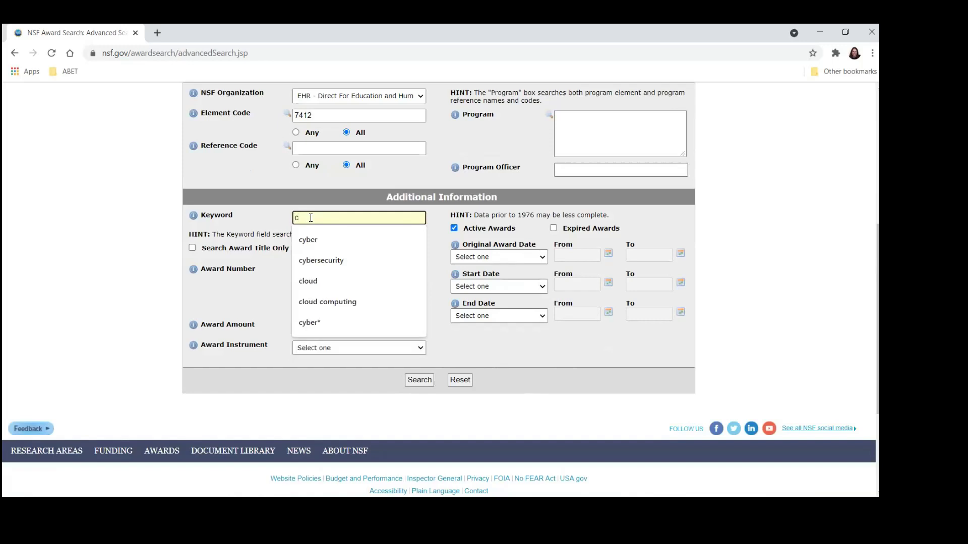
text(yber)
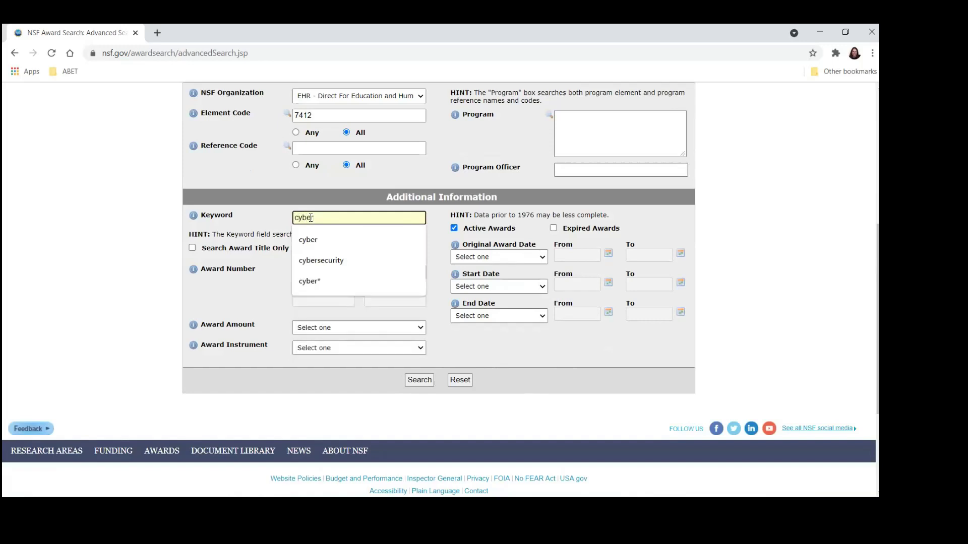
click(303, 238)
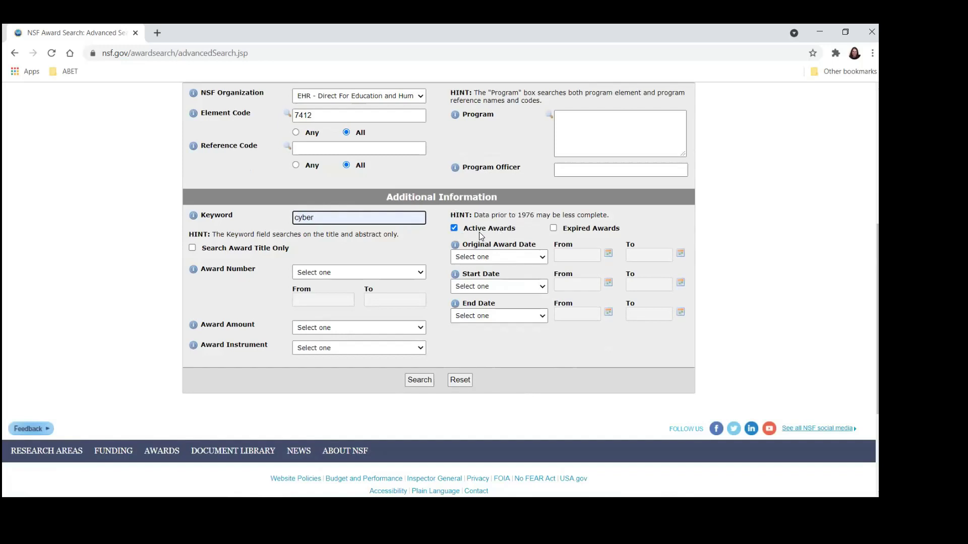
click(555, 230)
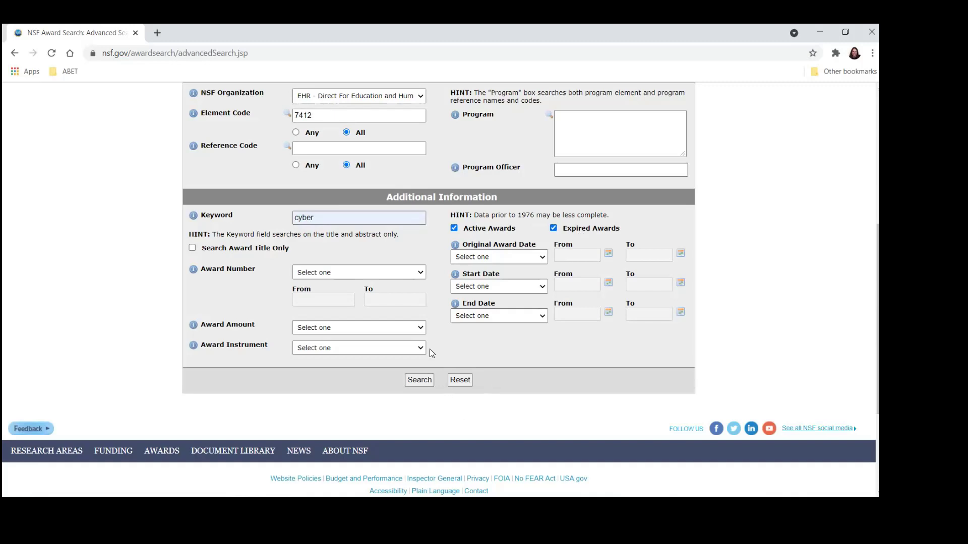
- Run the cyber award search and refine the results by State to Maryland
click(420, 381)
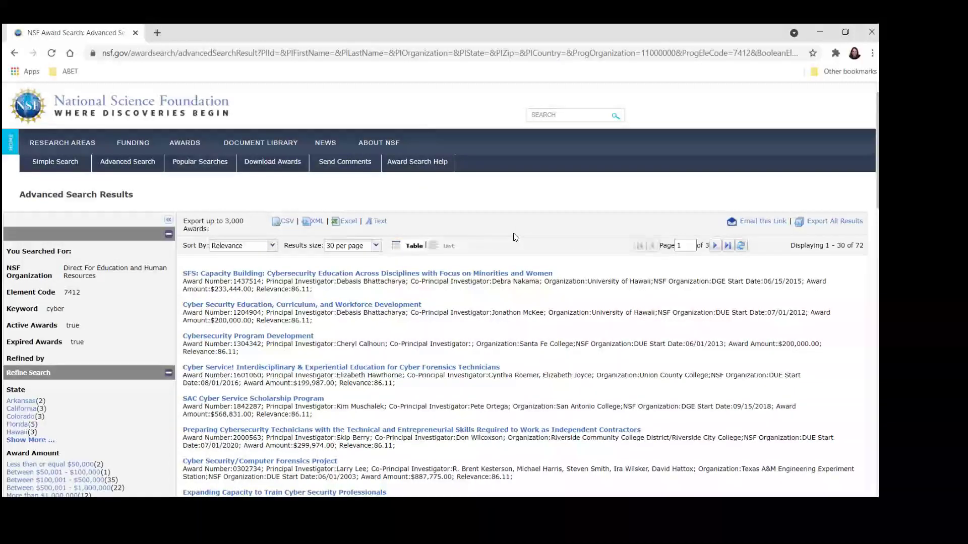
scroll(514, 237, down, 3)
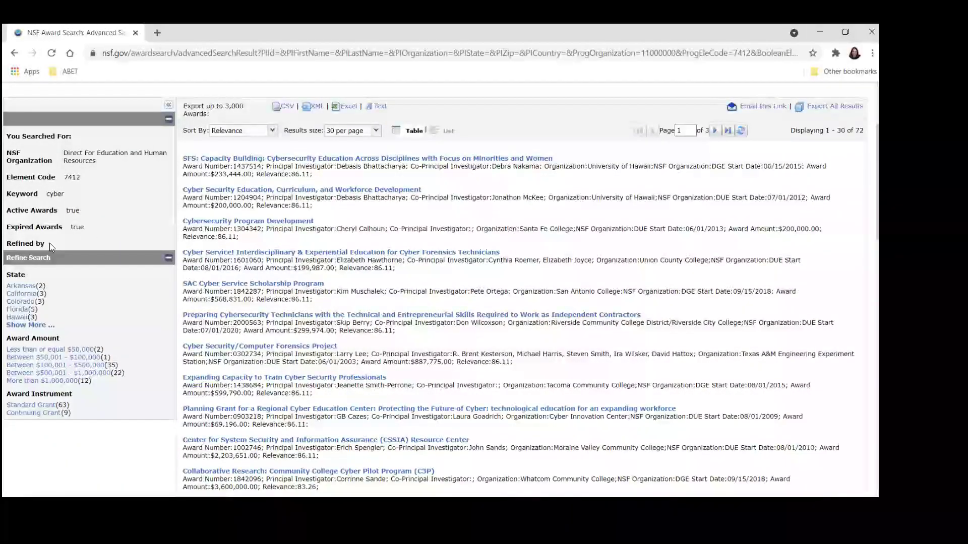
drag(45, 243, 8, 242)
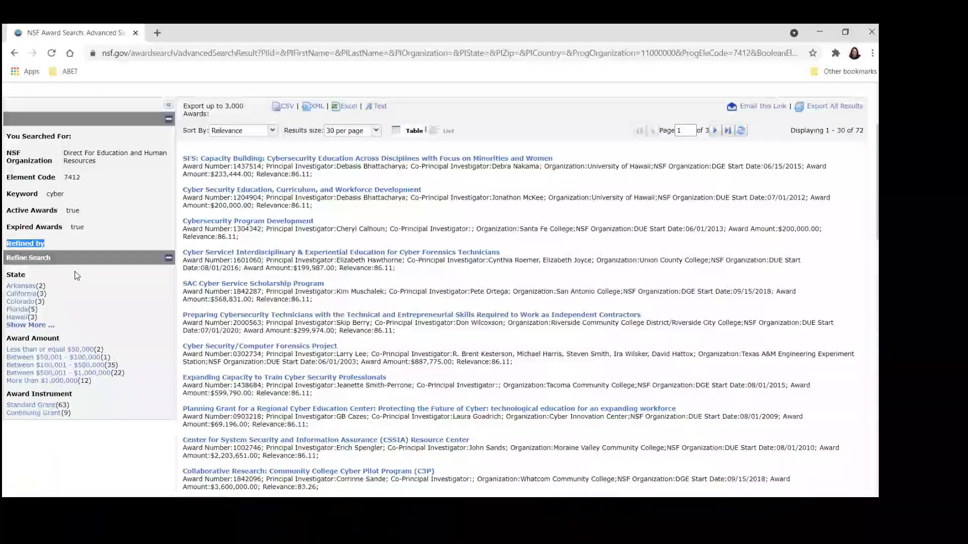
scroll(74, 274, down, 1)
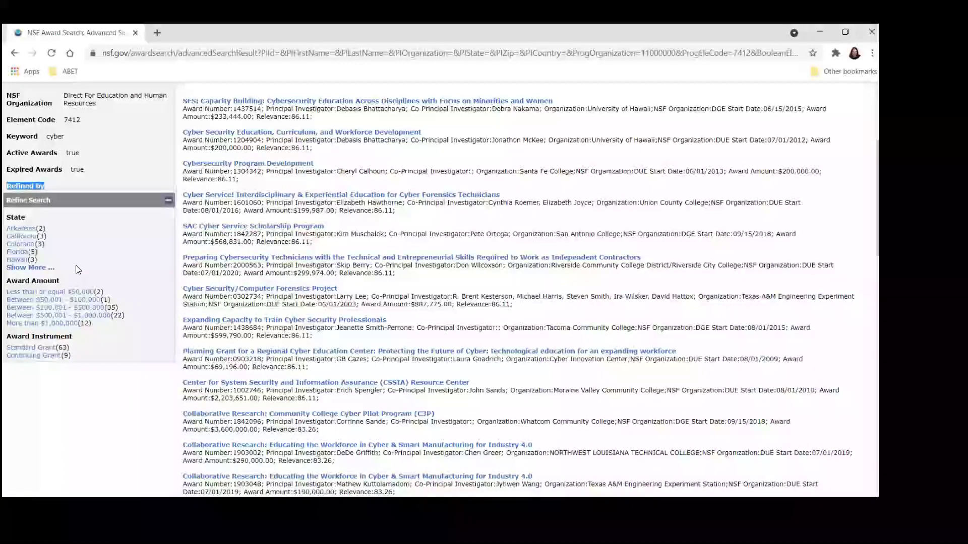
click(23, 269)
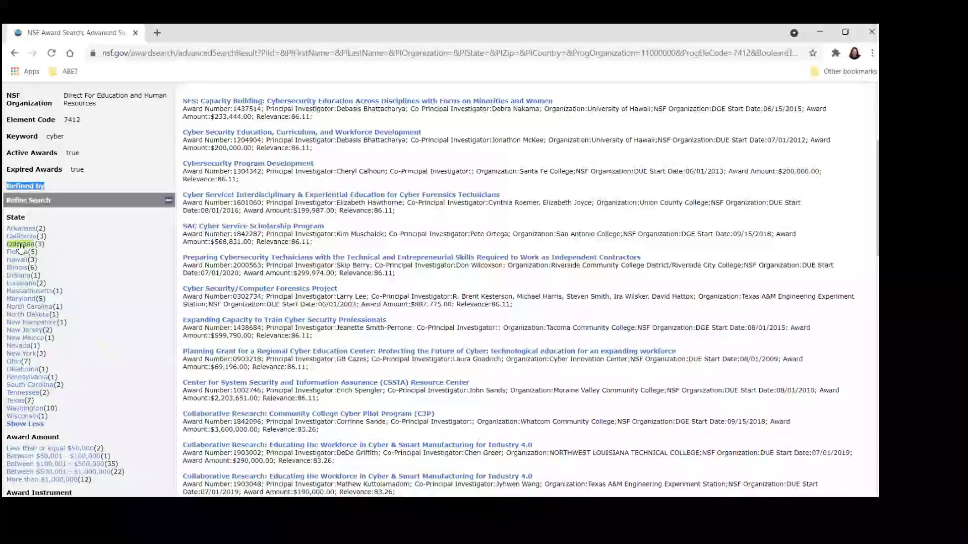
click(23, 298)
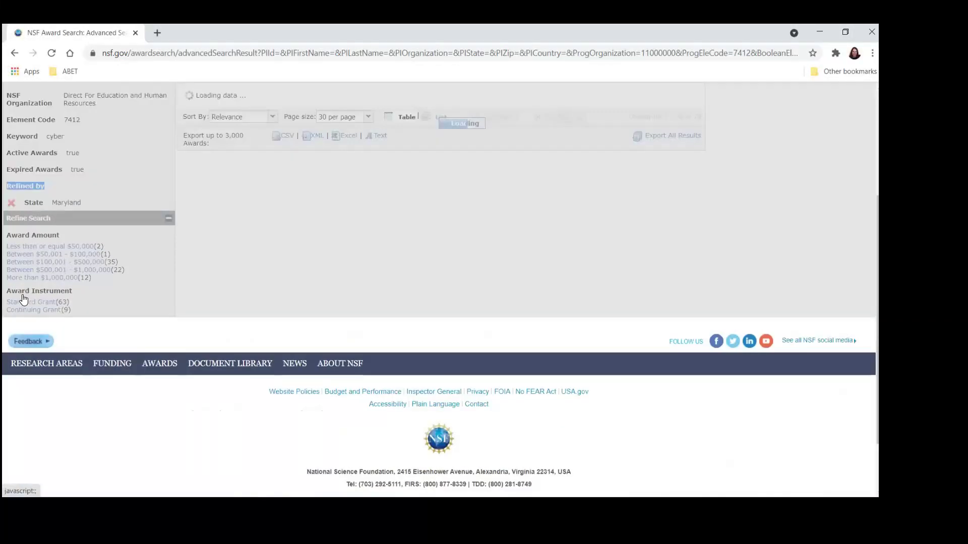
scroll(489, 247, up, 2)
scroll(490, 248, up, 1)
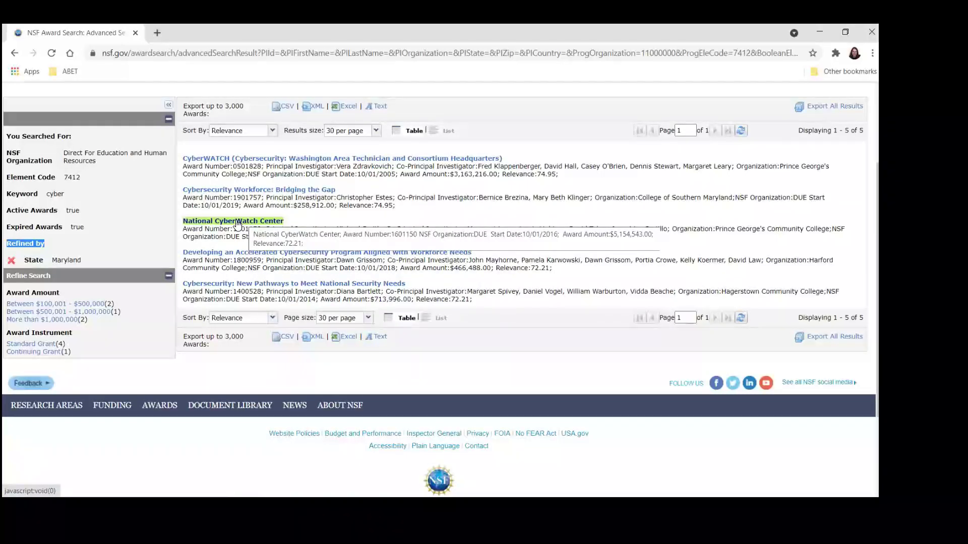
- Open the National CyberWatch Center award and read its investigator and program details
mouse_move(233, 221)
click(213, 226)
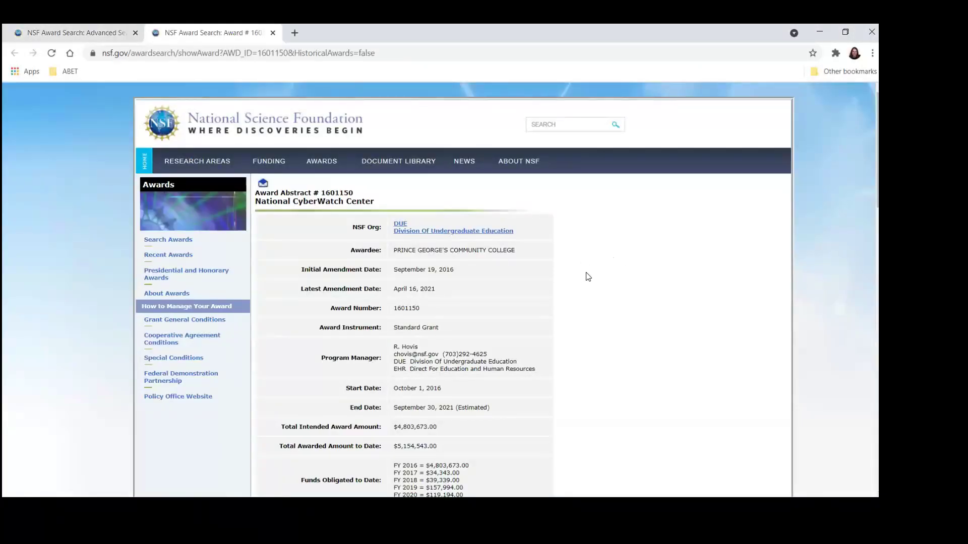
scroll(584, 277, down, 2)
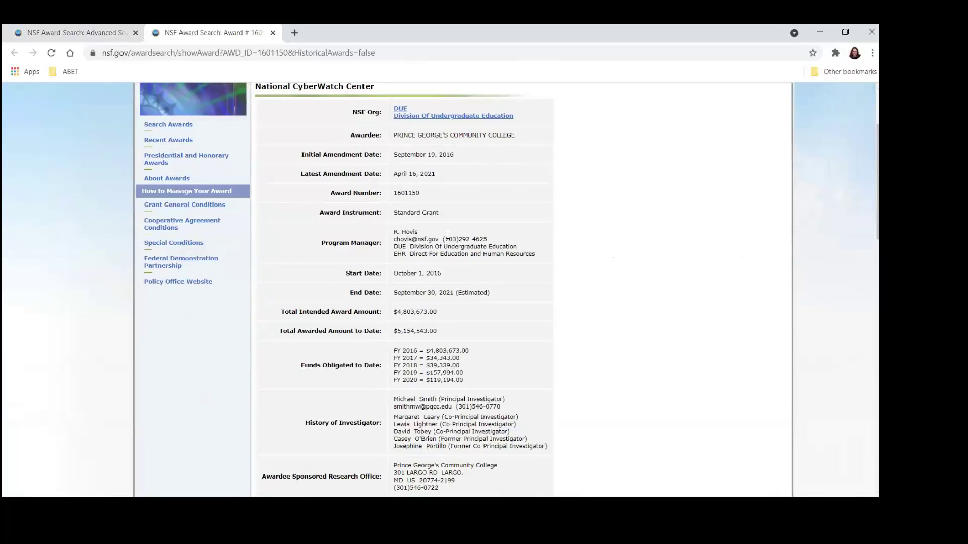
scroll(462, 232, down, 1)
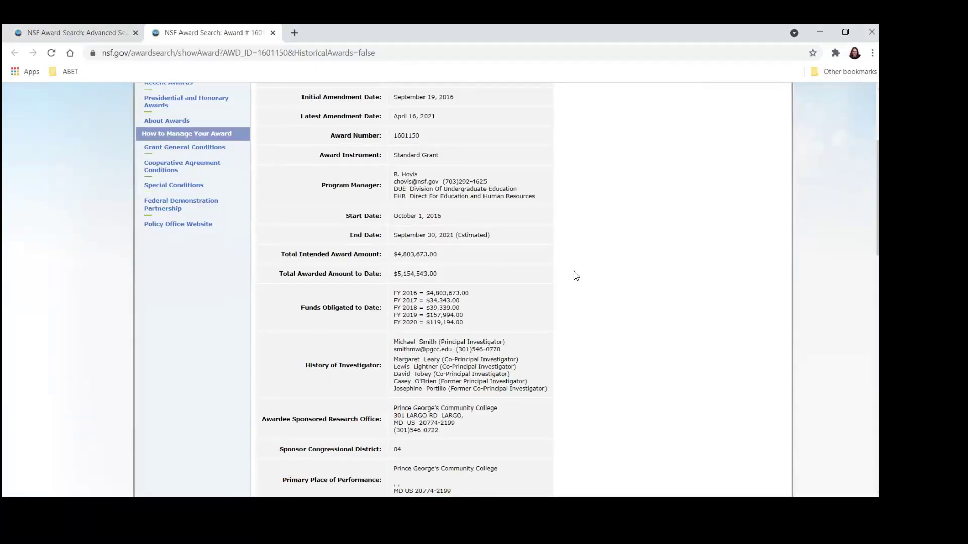
scroll(574, 275, down, 1)
scroll(574, 276, down, 1)
scroll(574, 275, down, 1)
scroll(573, 275, down, 1)
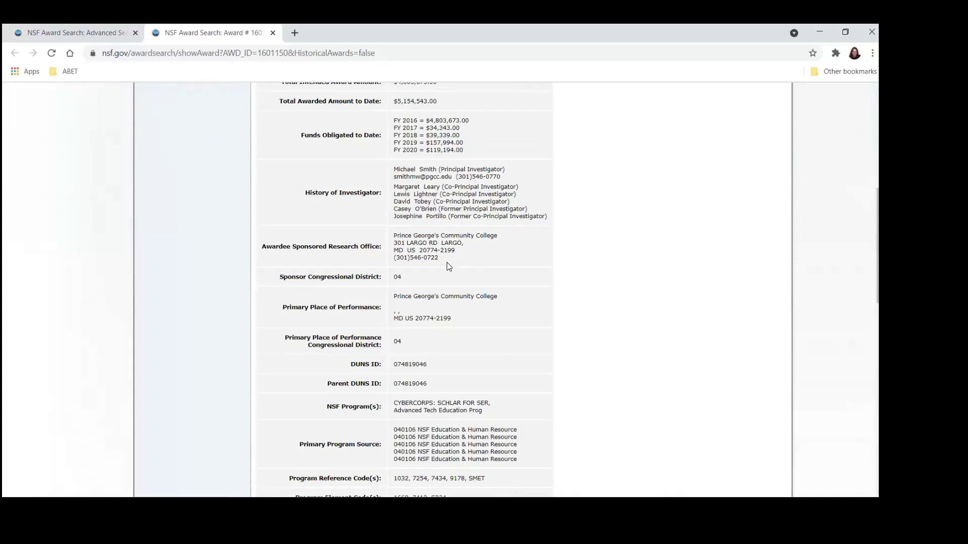
scroll(447, 265, up, 3)
scroll(447, 265, up, 2)
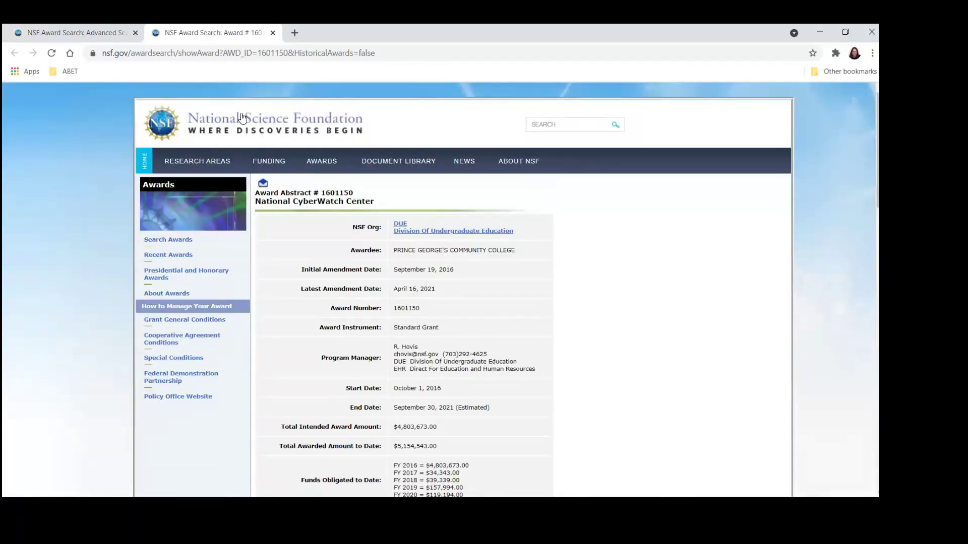
- Clear the Maryland filter and rerun the cyber search with expired awards excluded
click(69, 32)
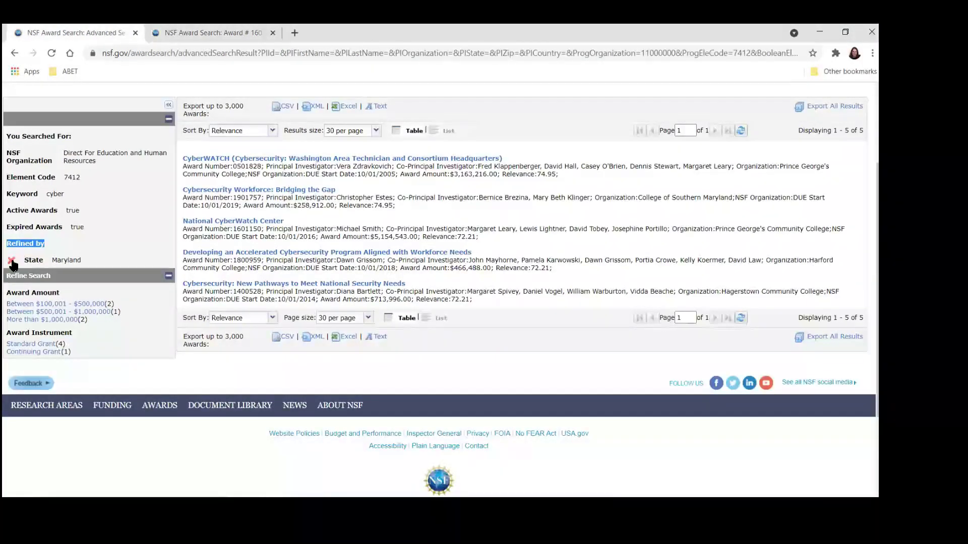
click(12, 260)
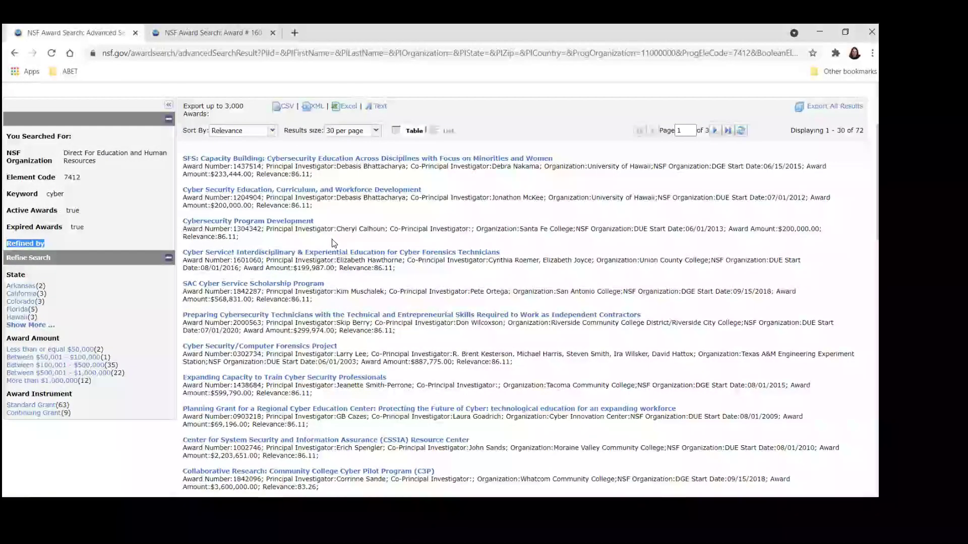
click(14, 54)
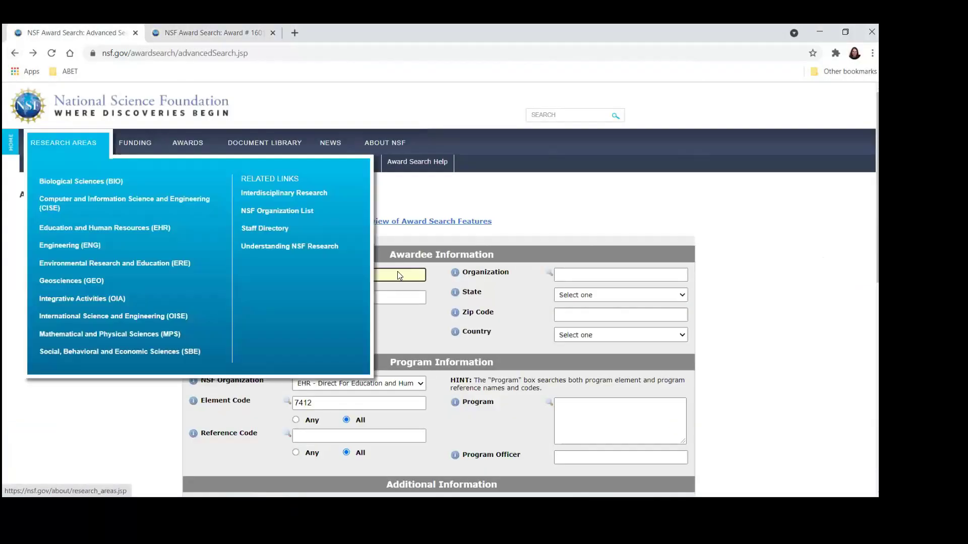
scroll(547, 301, down, 1)
scroll(546, 301, down, 3)
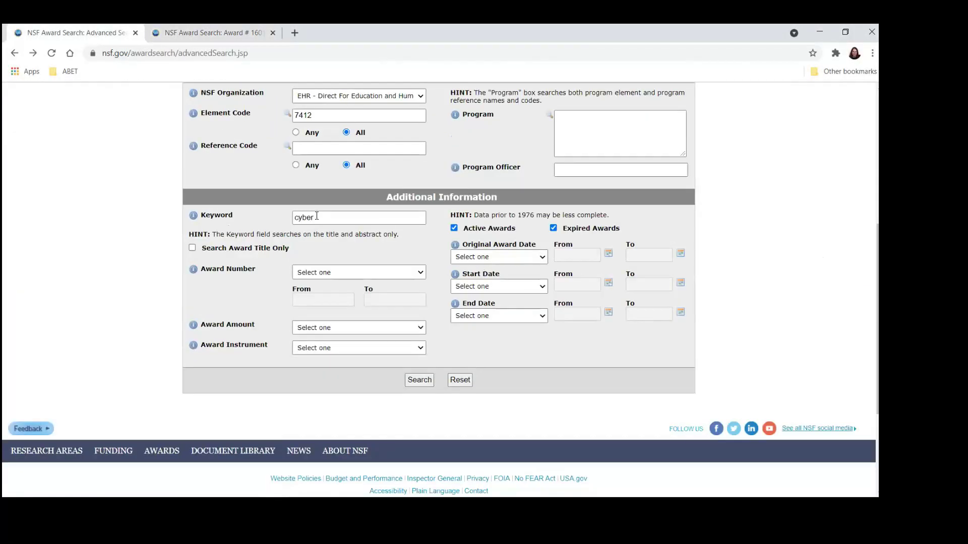
click(553, 229)
click(415, 380)
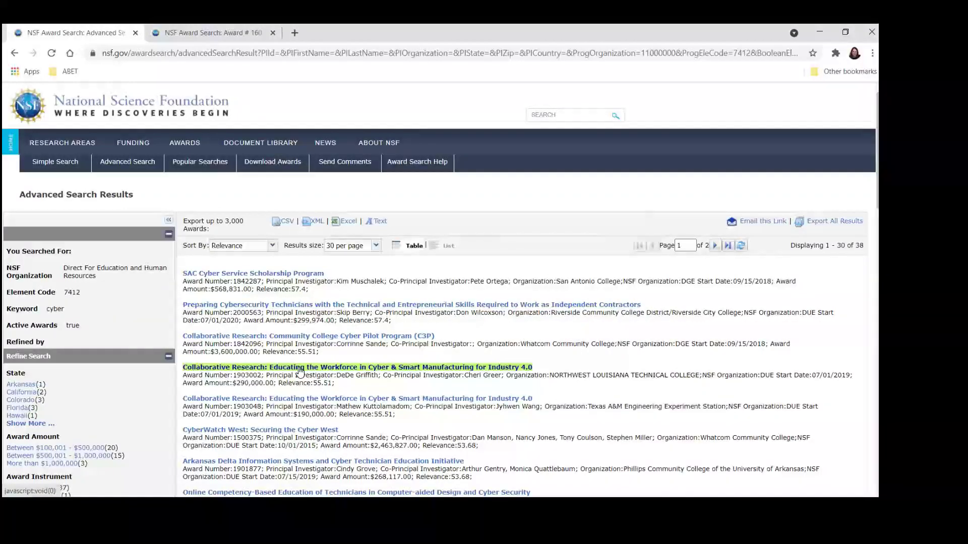
scroll(300, 371, down, 1)
scroll(298, 372, down, 1)
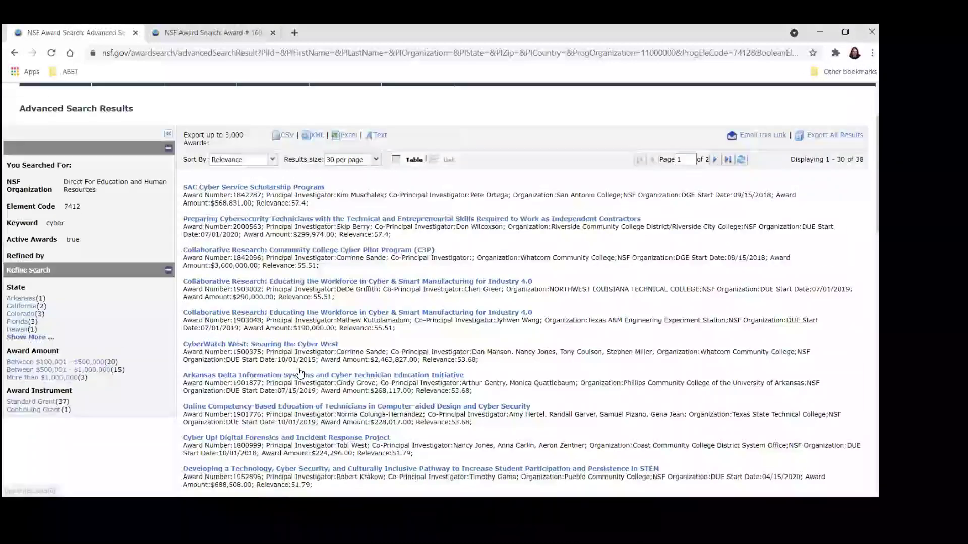
scroll(299, 370, up, 1)
scroll(298, 371, up, 1)
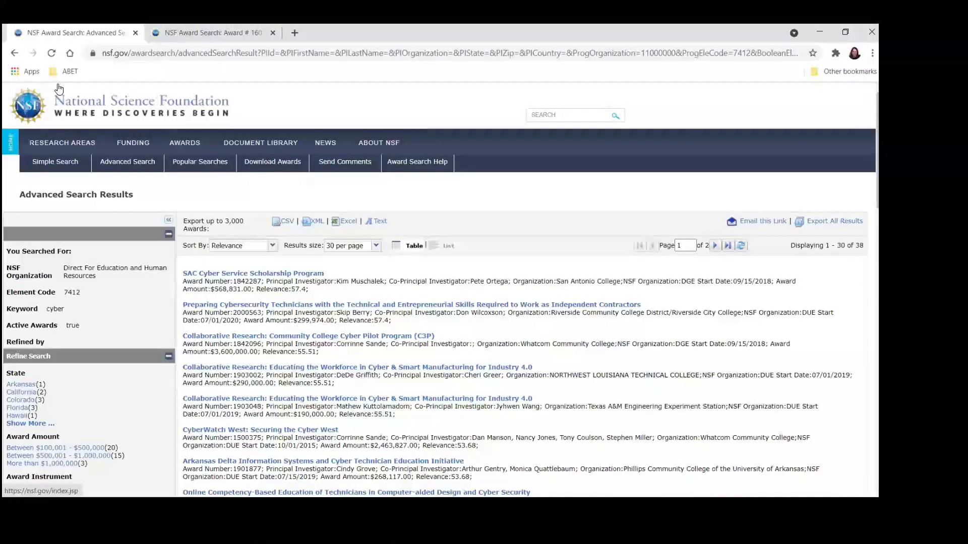
- Replace the keyword 'cyber' with 'biotech', limit it to award titles, and search
click(16, 51)
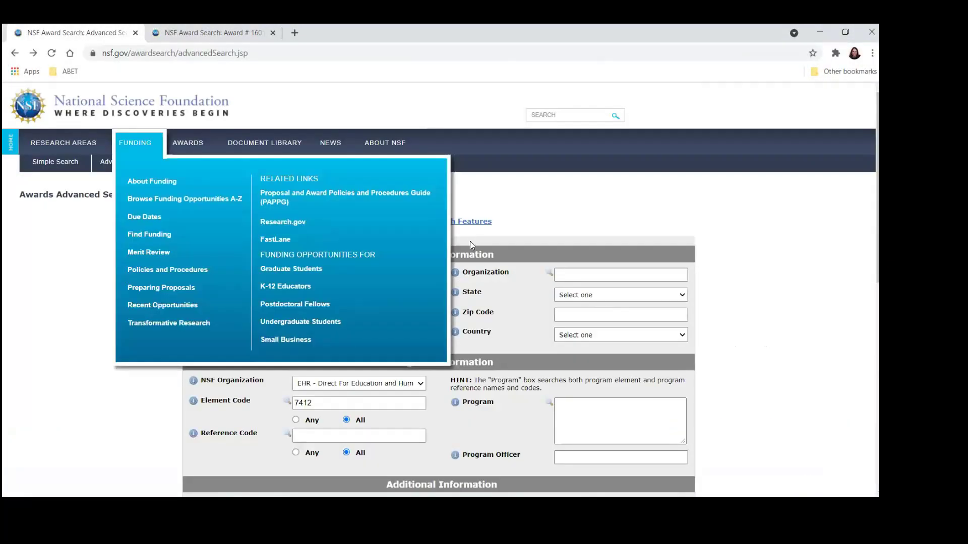
scroll(501, 269, down, 2)
scroll(502, 273, down, 2)
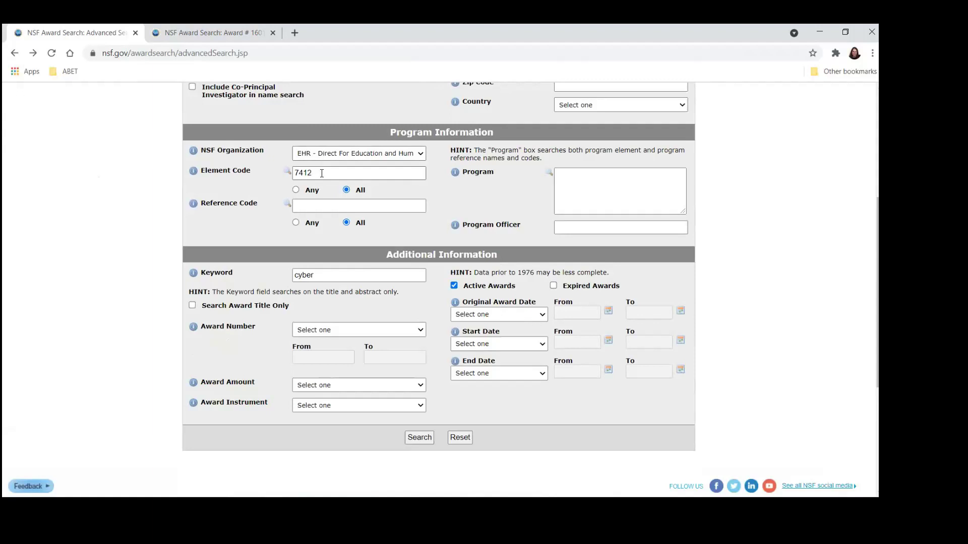
scroll(322, 173, down, 1)
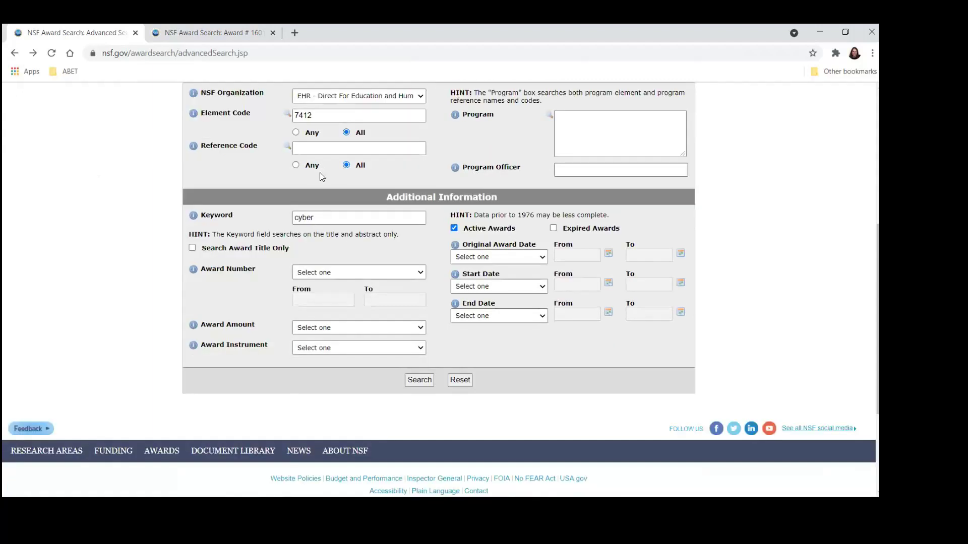
double_click(295, 219)
text(cyber)
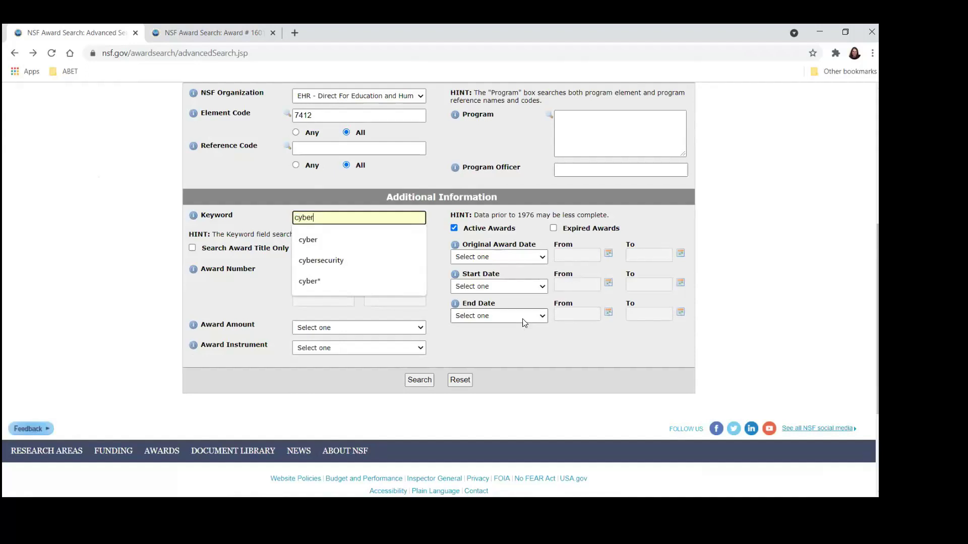
key(BackSpace)
key(BackSpace)
key(BackSpace)
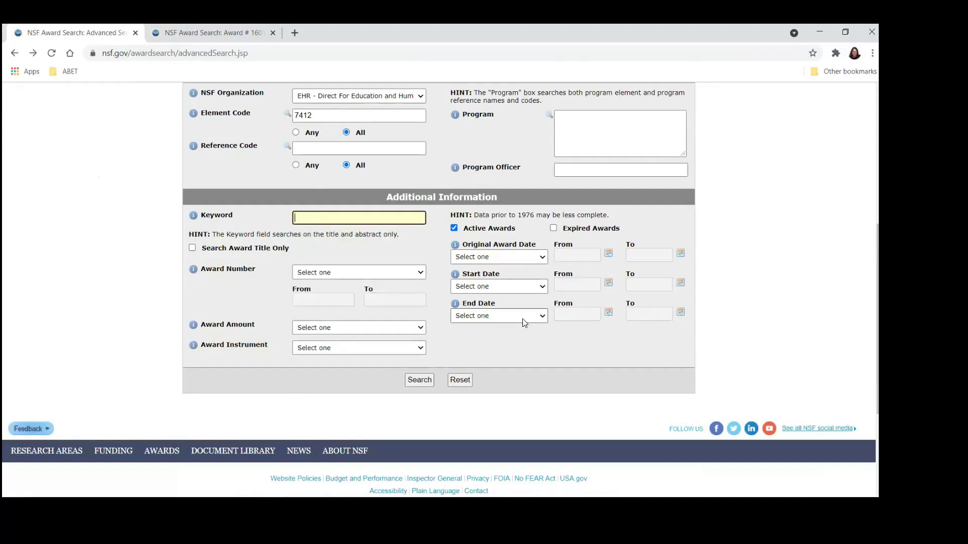
text(biotech)
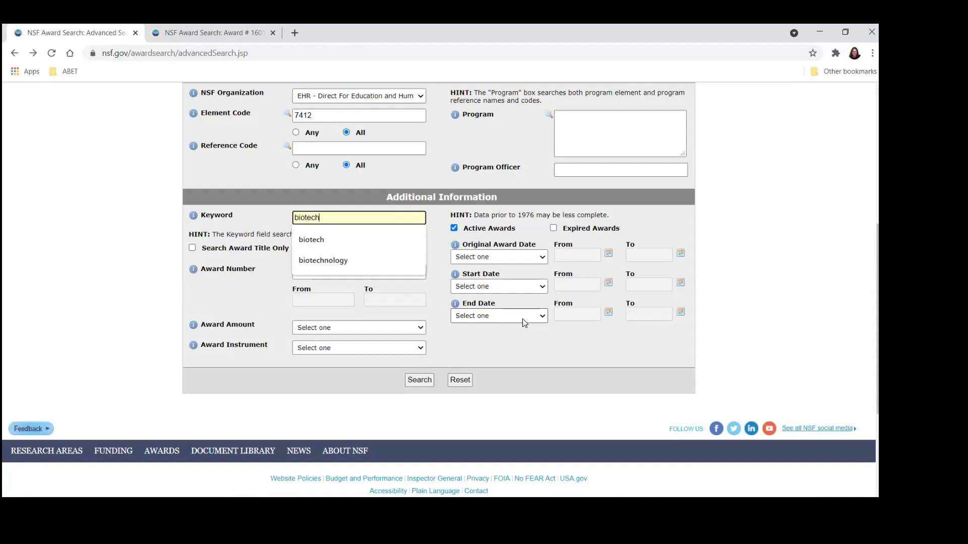
click(306, 238)
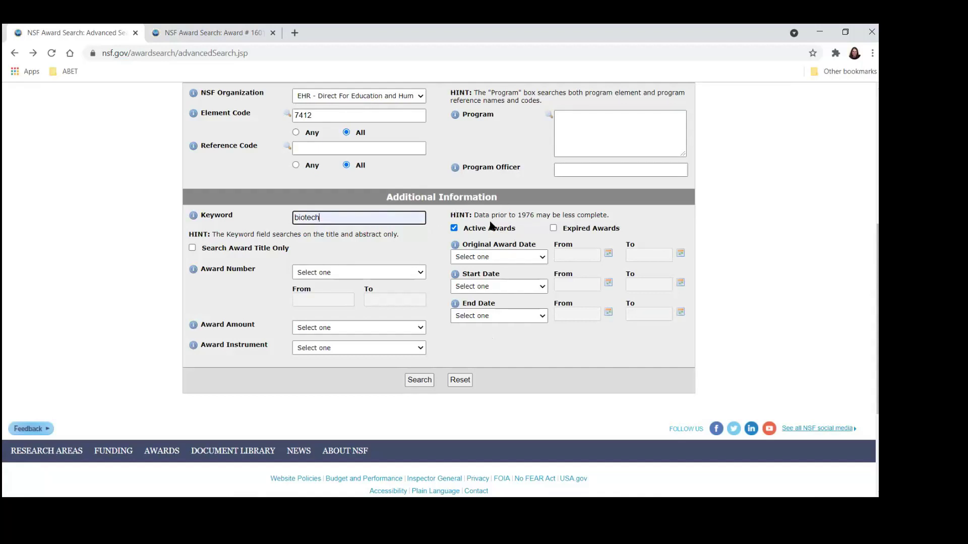
click(193, 248)
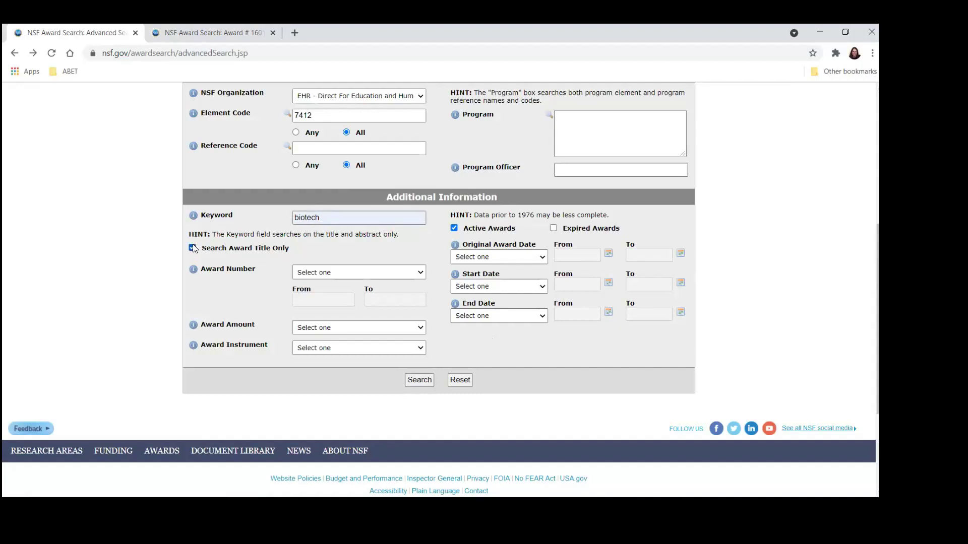
click(417, 380)
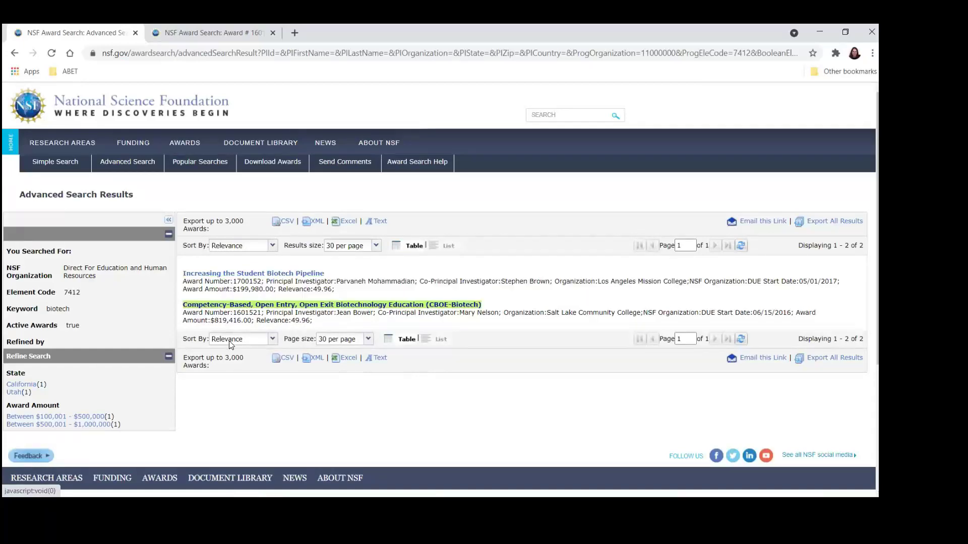
scroll(242, 377, down, 1)
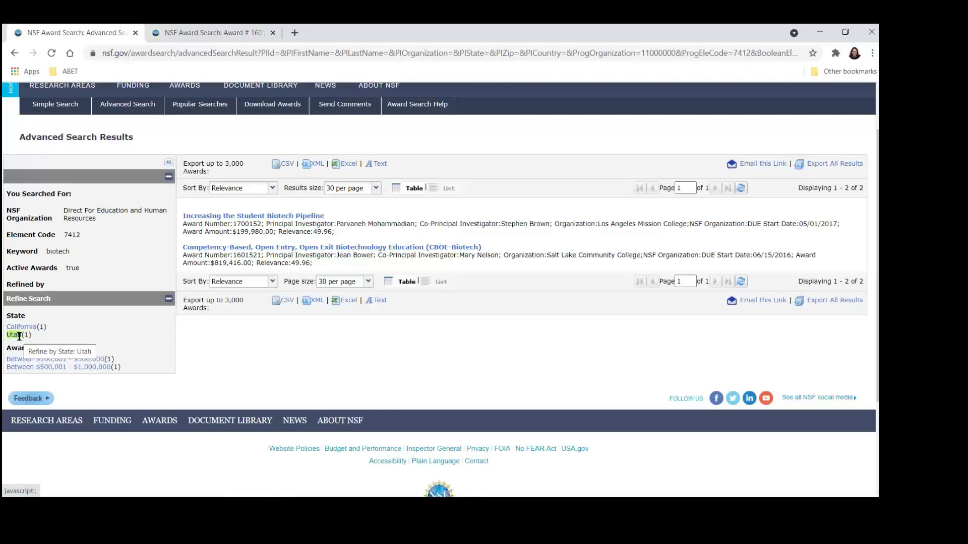
- Filter the results to $500,001–$1,000,000 awards, then remove that award amount filter
click(24, 366)
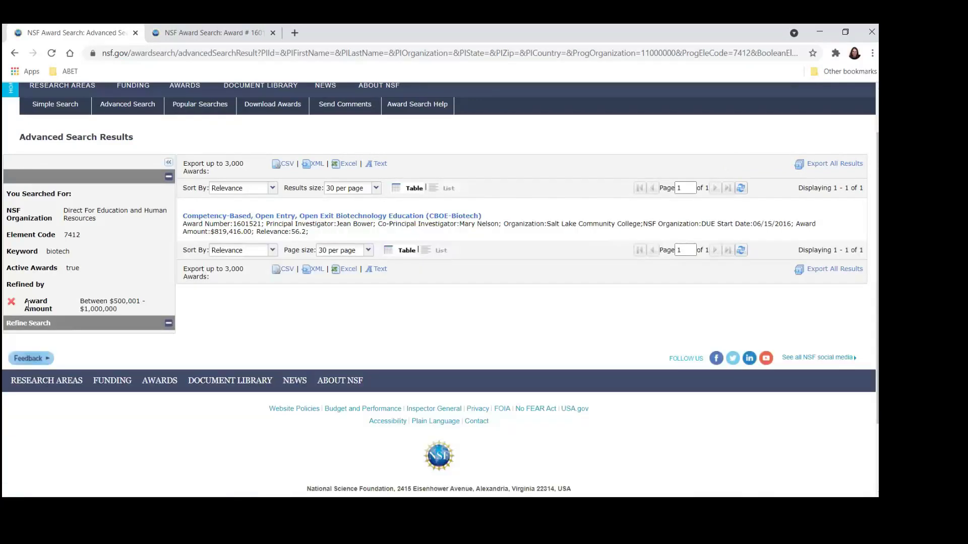
click(11, 301)
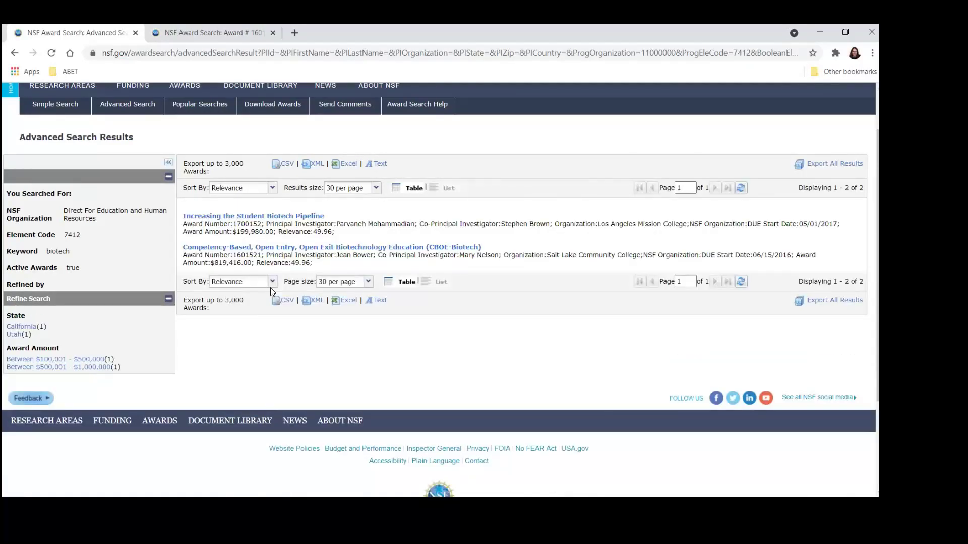
scroll(38, 139, up, 1)
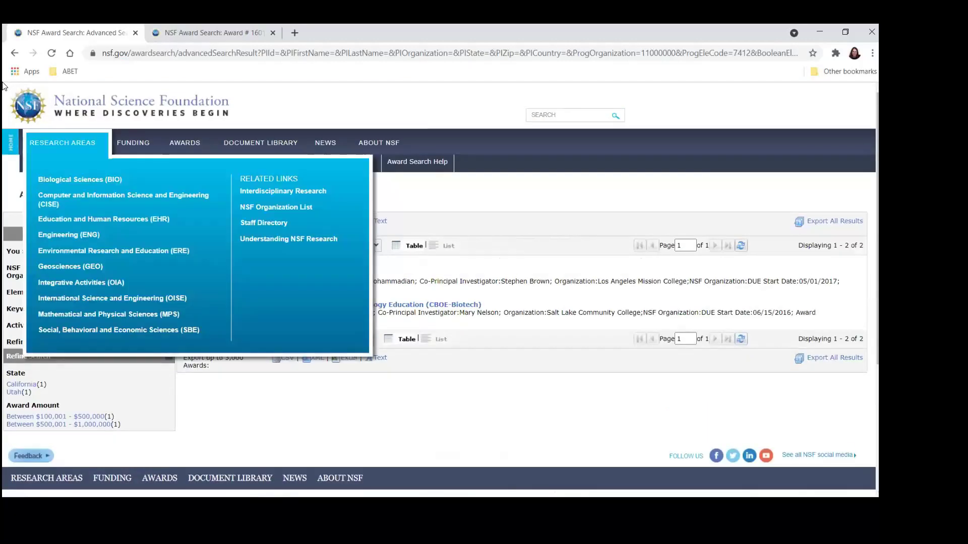
- Back on the advanced form, search 'biotechnology' in titles and abstracts, returning 44 awards
click(14, 53)
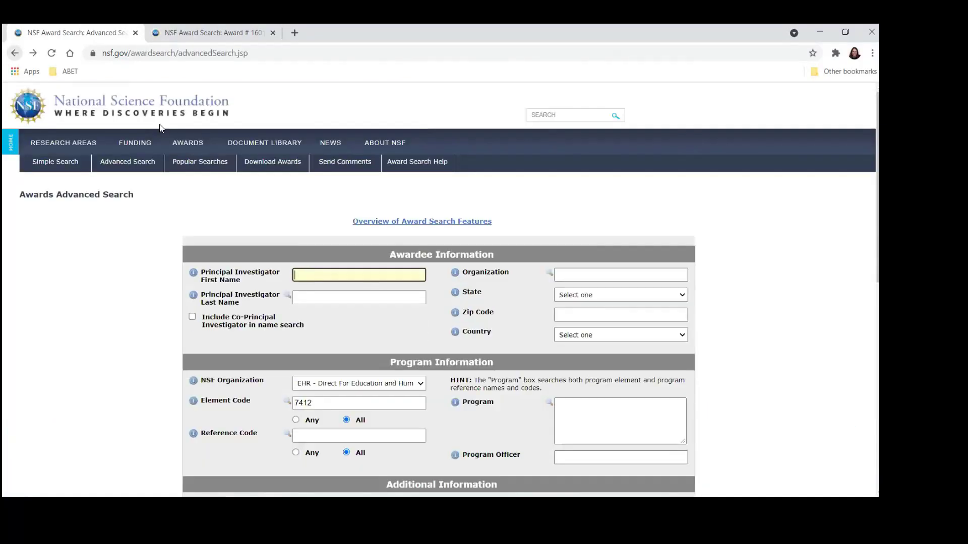
scroll(48, 325, down, 2)
scroll(48, 325, down, 1)
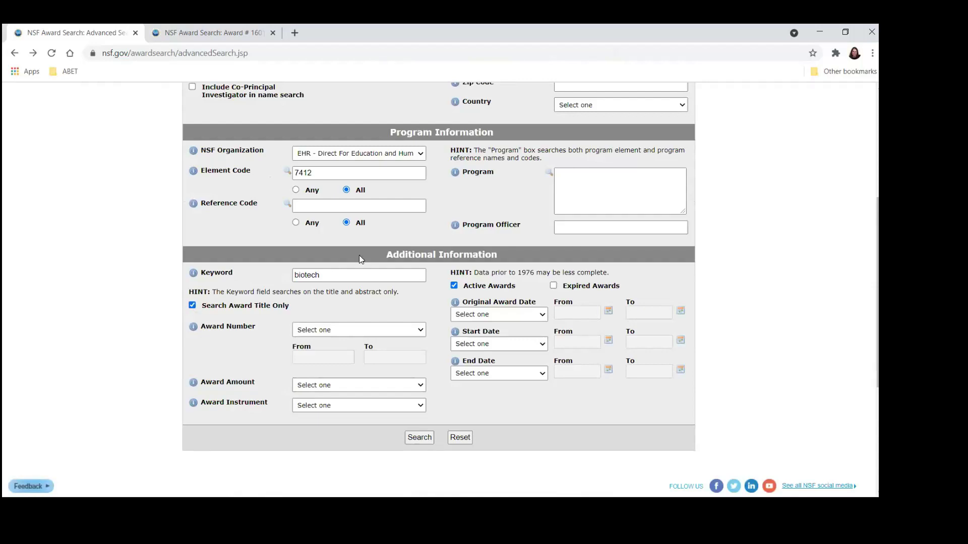
click(334, 274)
text(nology)
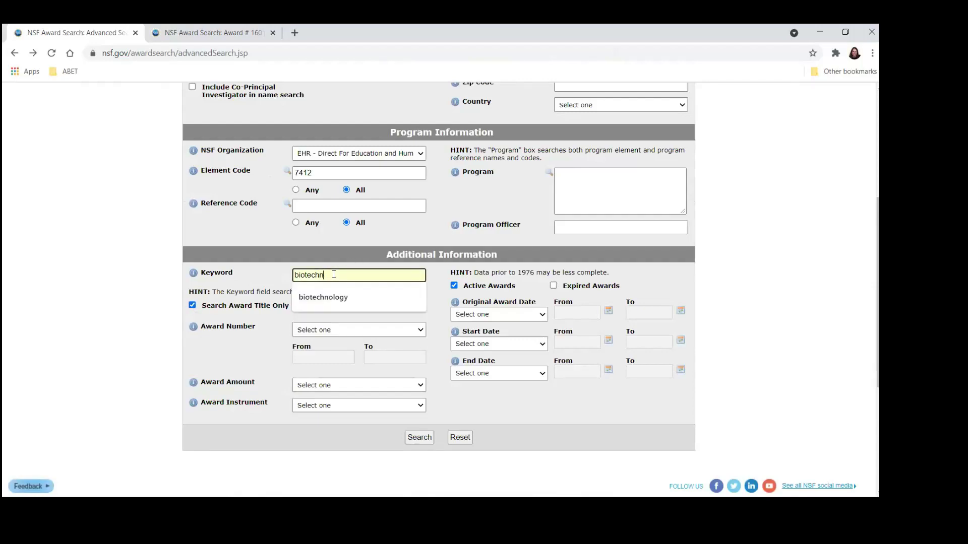
scroll(444, 377, up, 2)
scroll(443, 377, down, 3)
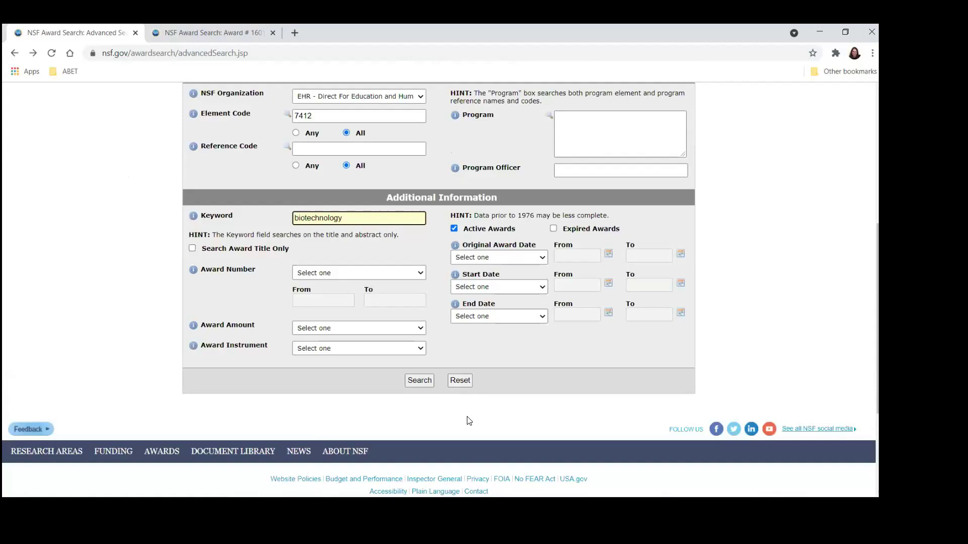
click(422, 379)
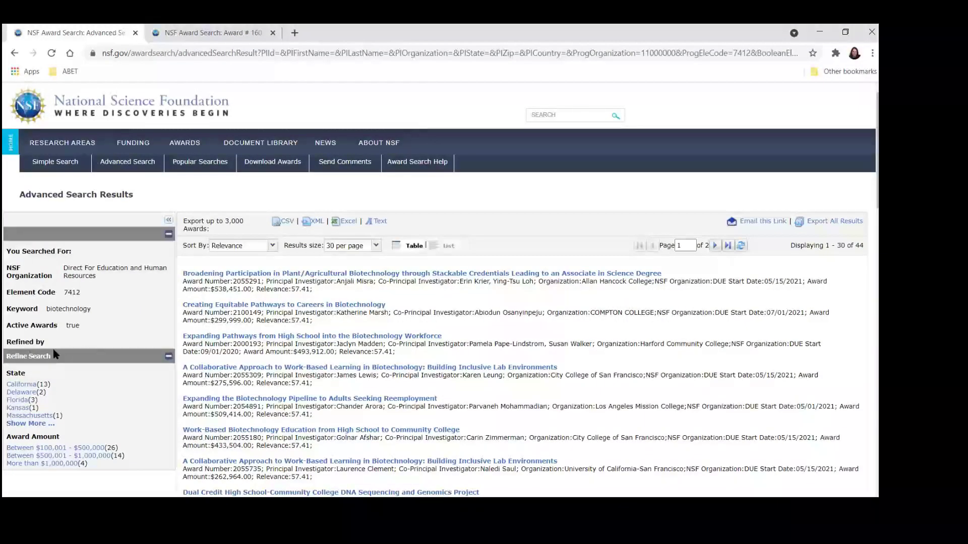
scroll(89, 307, down, 1)
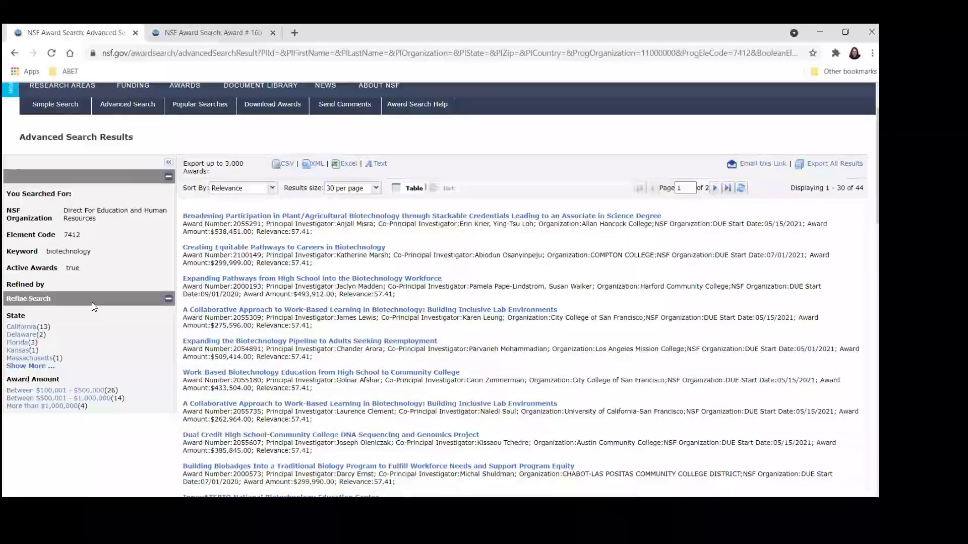
scroll(92, 303, down, 1)
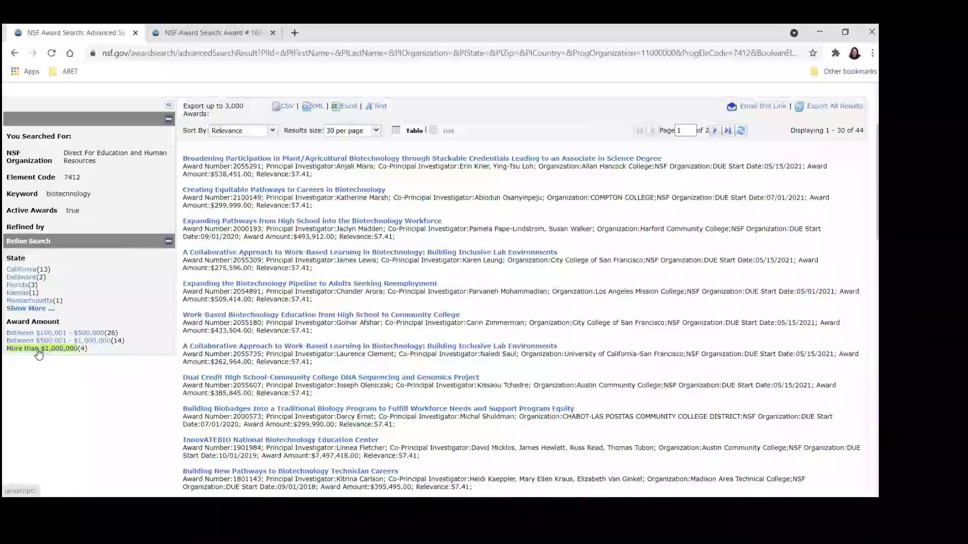
- Refine the biotechnology results to awards of more than $1,000,000
click(66, 349)
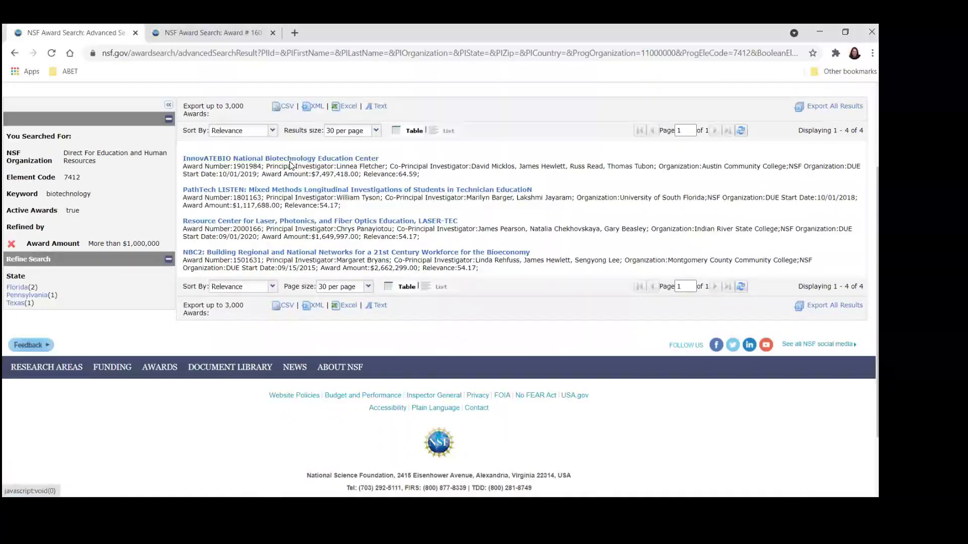
mouse_move(280, 159)
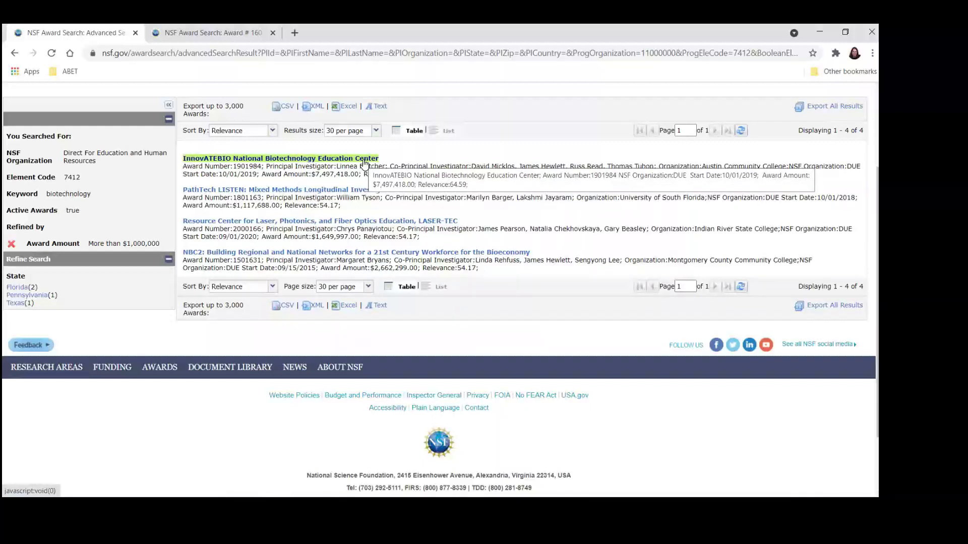
- Read the InnovATEBIO award details, then return to the four-award results tab
click(363, 164)
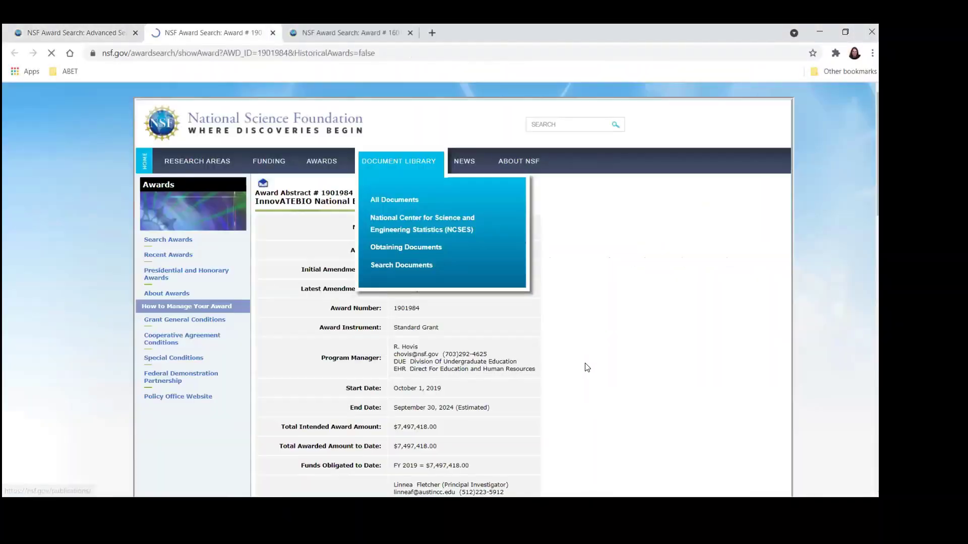
scroll(594, 373, down, 3)
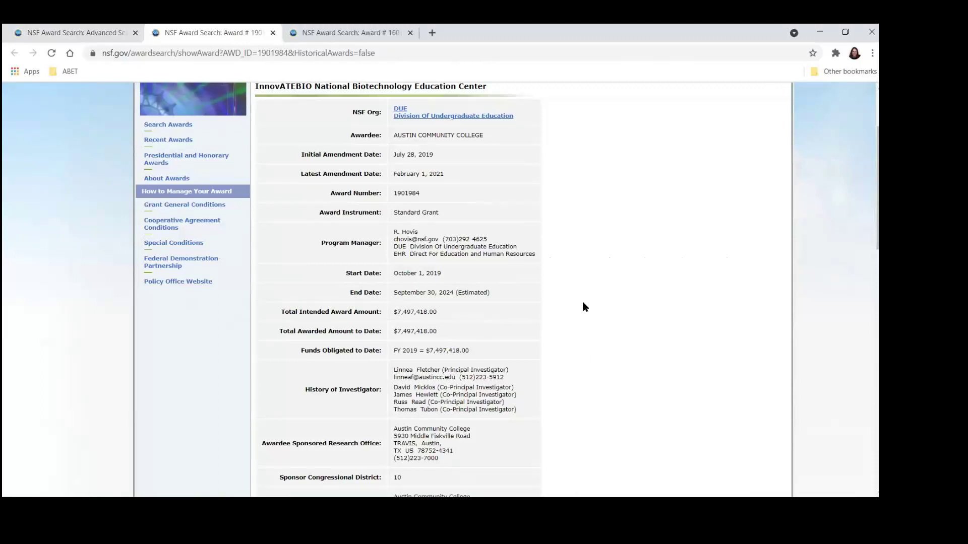
scroll(580, 305, down, 1)
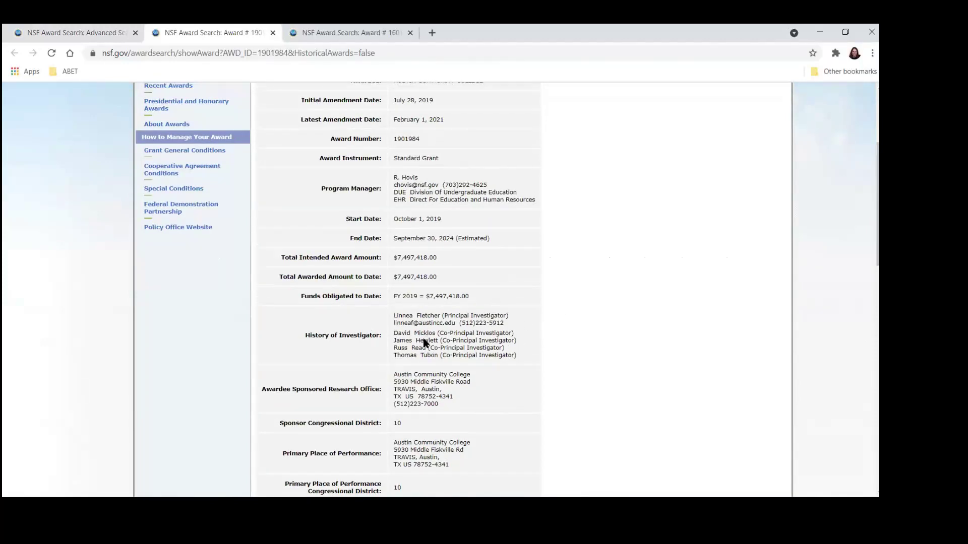
scroll(426, 344, up, 3)
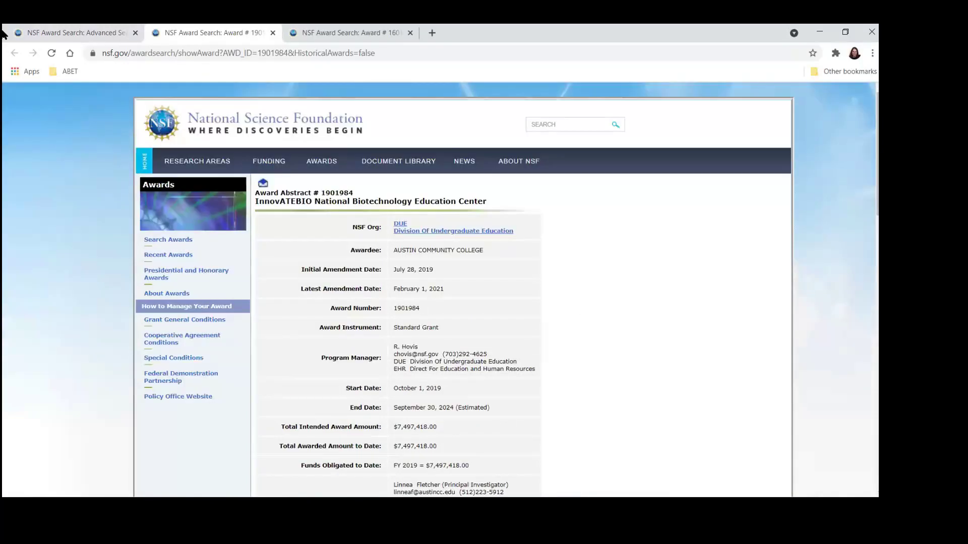
click(73, 31)
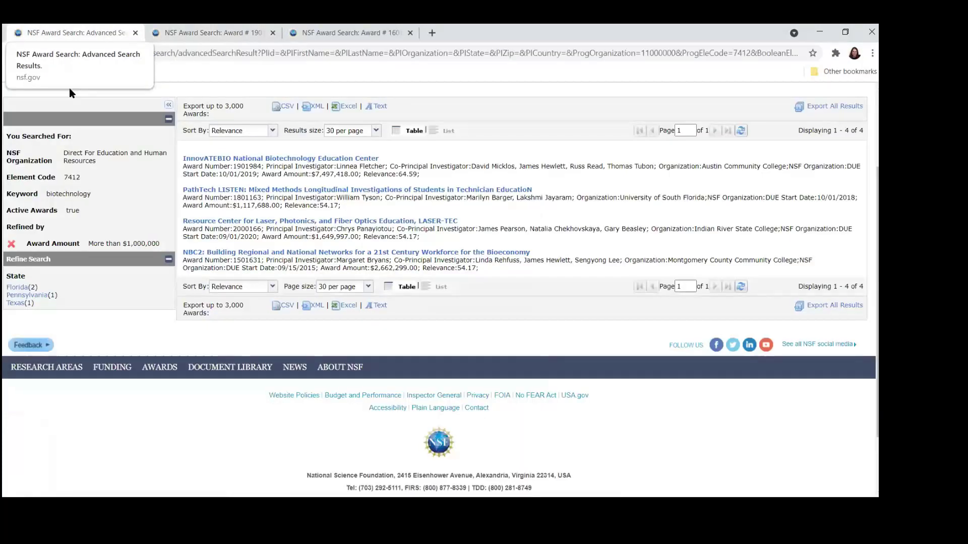
- Clear the award amount filter, show all state counts, and highlight the top relevance score
click(12, 246)
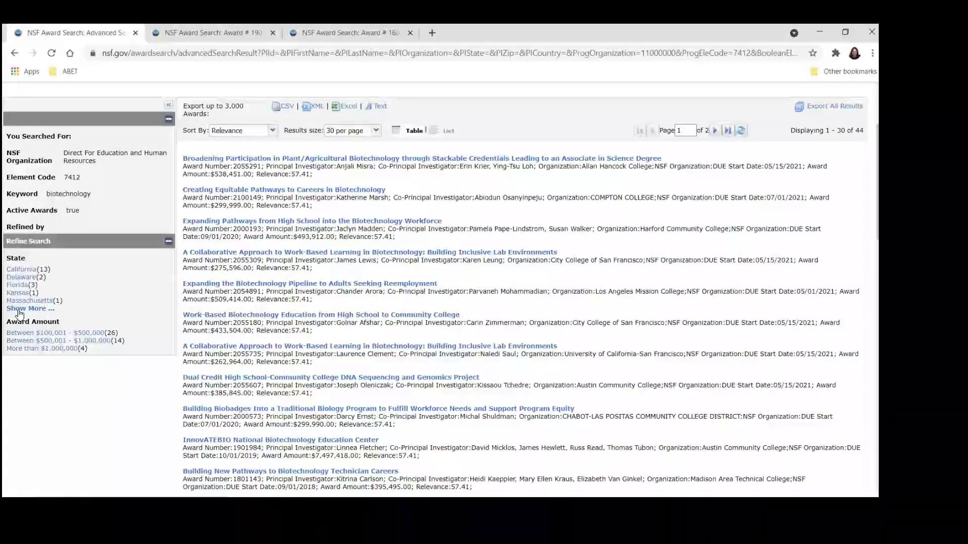
click(18, 309)
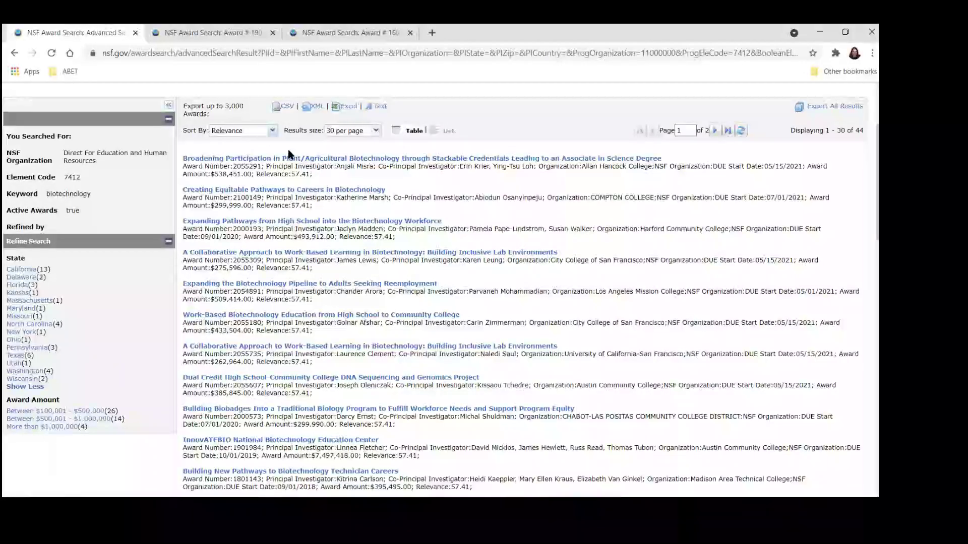
drag(257, 176, 308, 182)
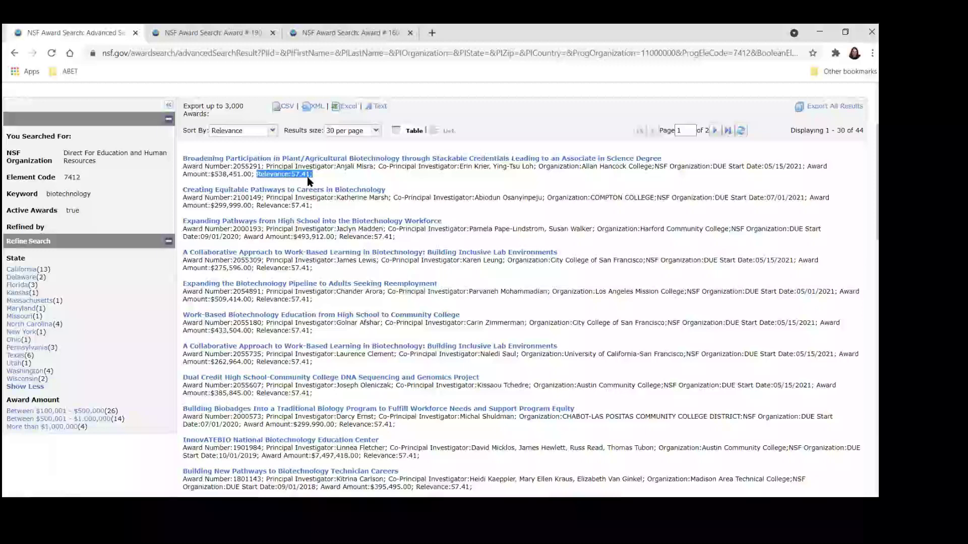
- Sort the 44 results by Start Date and highlight 2015 in the first start date
click(272, 131)
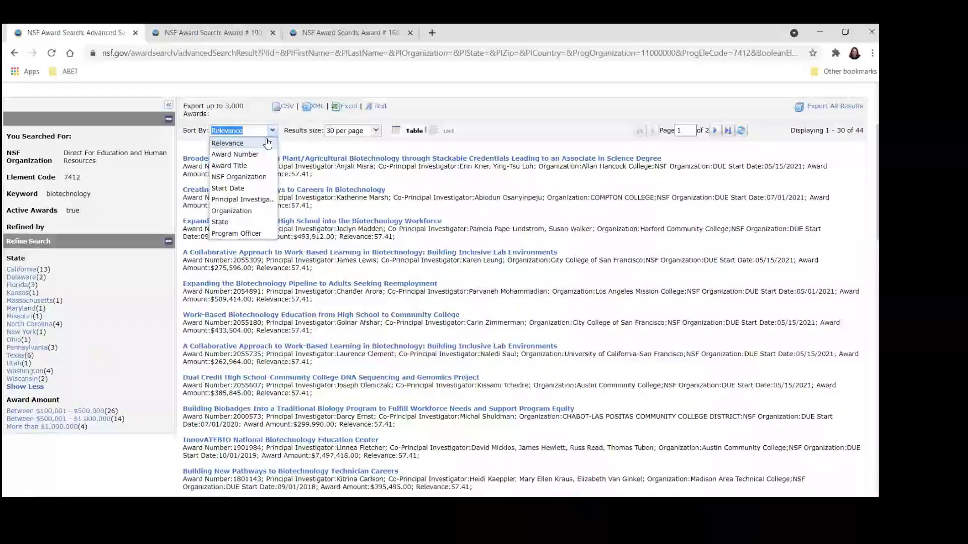
click(253, 190)
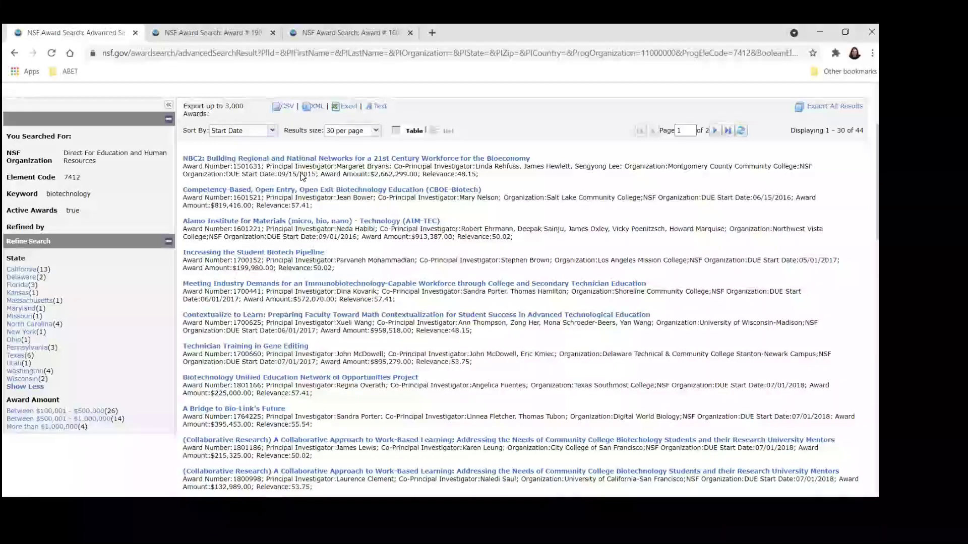
drag(298, 175, 315, 176)
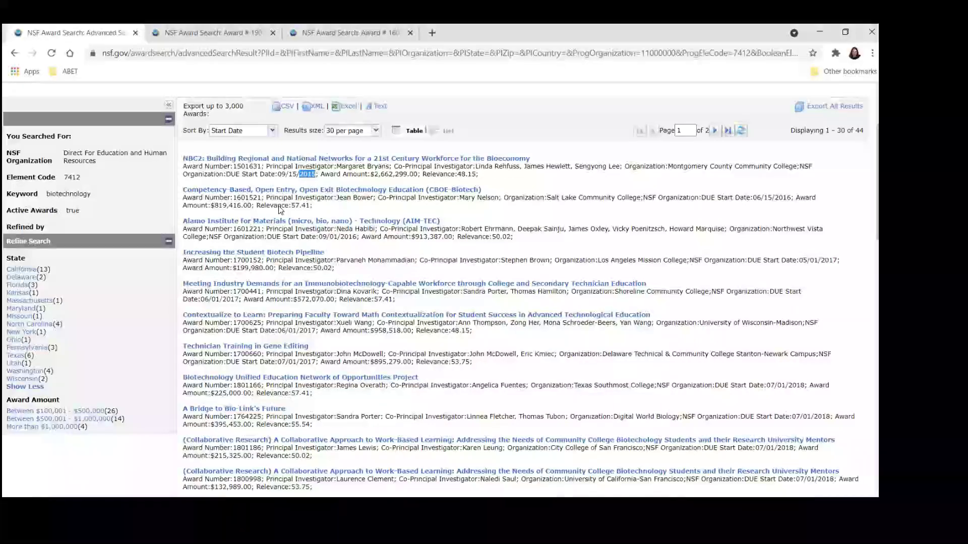
scroll(279, 210, down, 1)
scroll(279, 210, down, 2)
scroll(272, 208, down, 1)
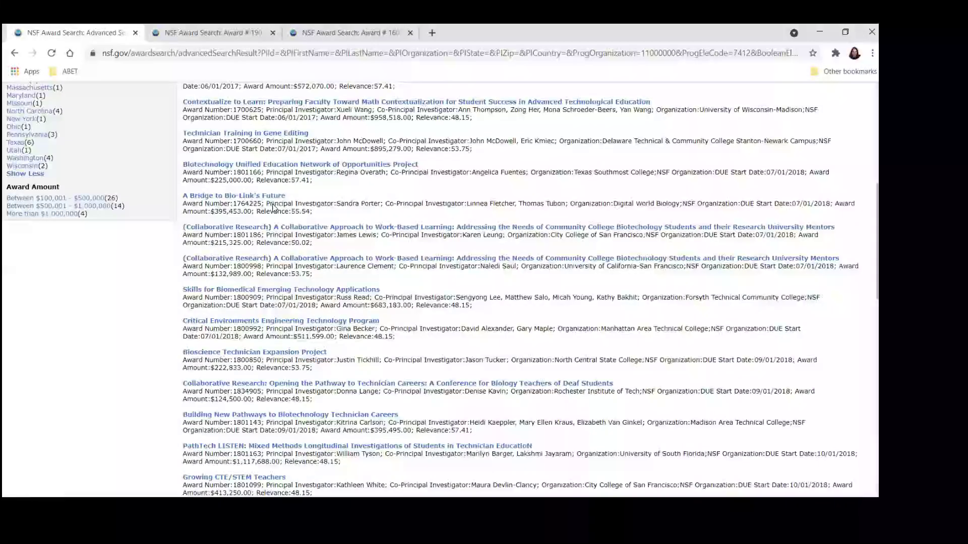
scroll(273, 208, down, 2)
scroll(273, 209, down, 3)
scroll(273, 207, down, 3)
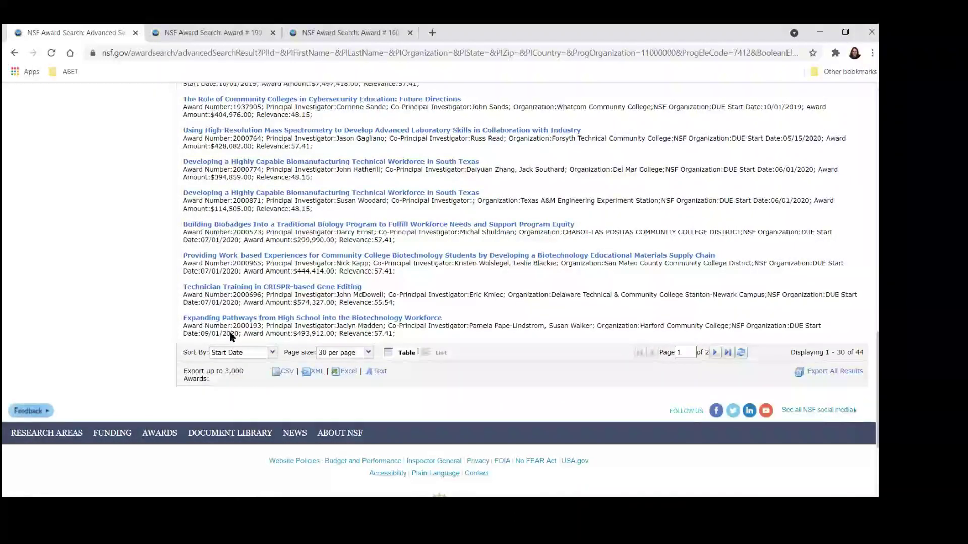
scroll(238, 327, up, 2)
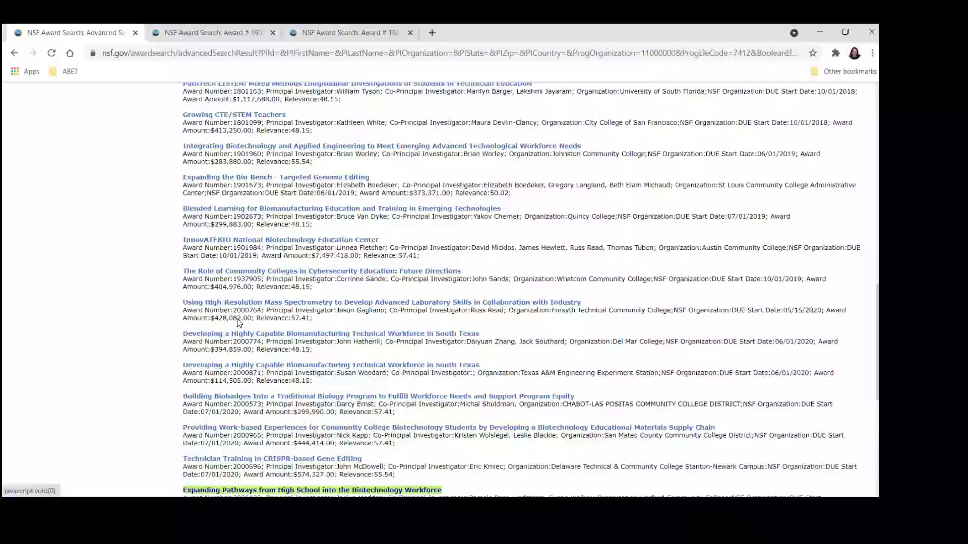
scroll(238, 323, up, 1)
scroll(238, 323, up, 5)
scroll(238, 323, up, 5)
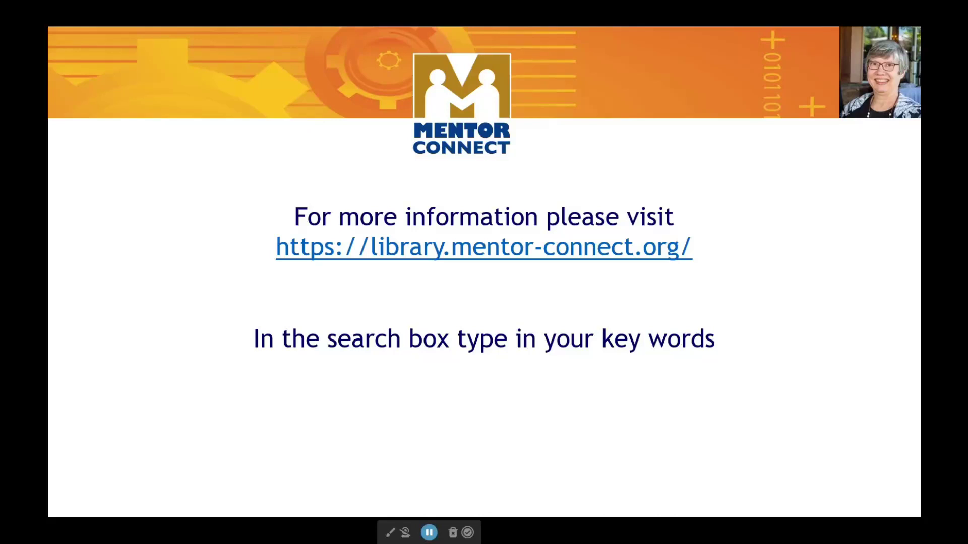
- Advance the slideshow to the closing Mentor-Connect credits slide
click(328, 432)
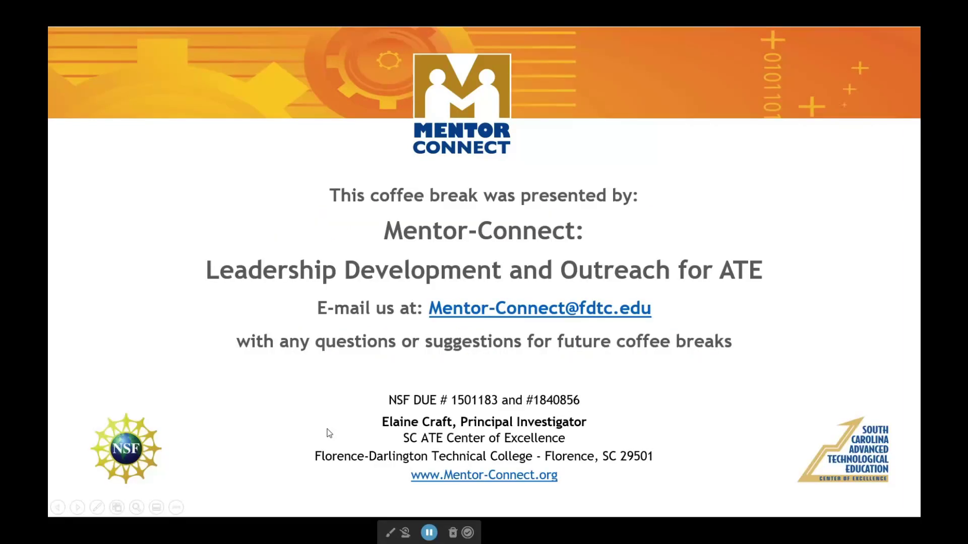